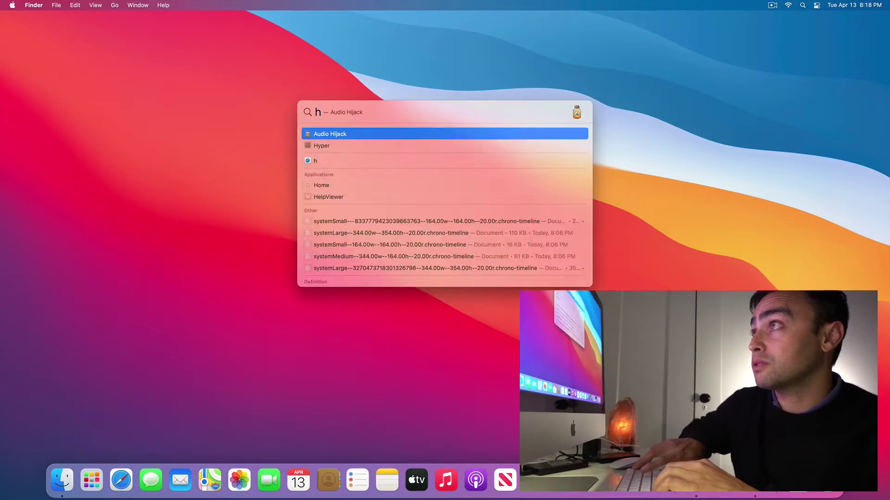
Step: Launch Google Chrome by searching 'chrome' in Spotlight
{"action": "key", "text": "BackSpace"}
{"action": "type", "text": "chrome"}
{"action": "key", "text": "Return"}
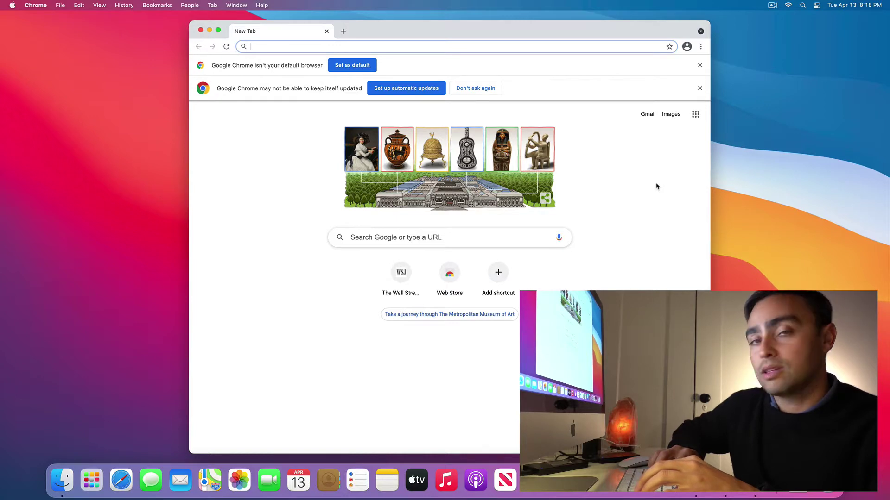
Step: Open several extra browser windows with Cmd+N, then close them with Cmd+W
{"action": "key", "text": "super+n"}
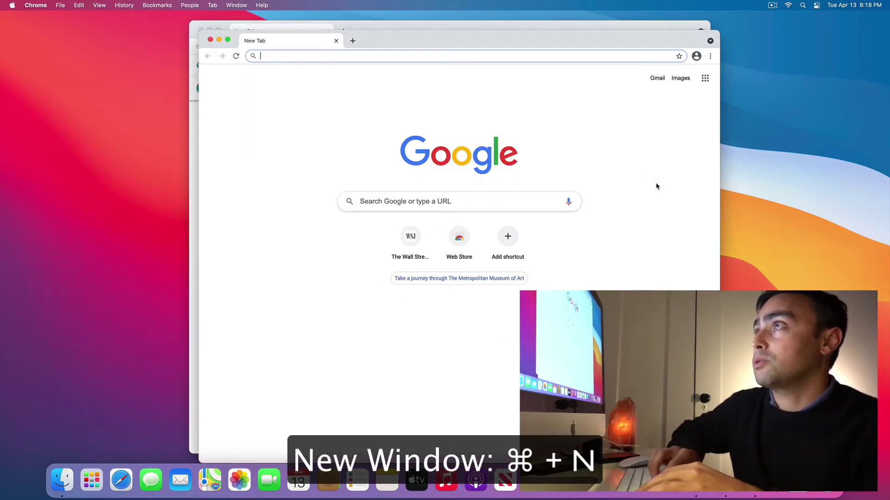
{"action": "key", "text": "super+n"}
{"action": "key", "text": "super+n"}
{"action": "key", "text": "super+n"}
{"action": "key", "text": "super+n"}
{"action": "key", "text": "super+n"}
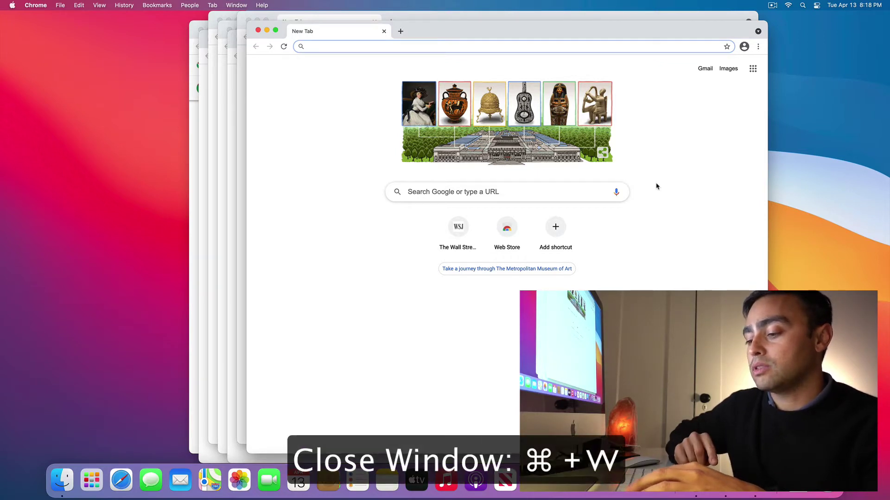
{"action": "key", "text": "super+w"}
{"action": "key", "text": "super+w"}
{"action": "key", "text": "super+w"}
{"action": "key", "text": "super+w"}
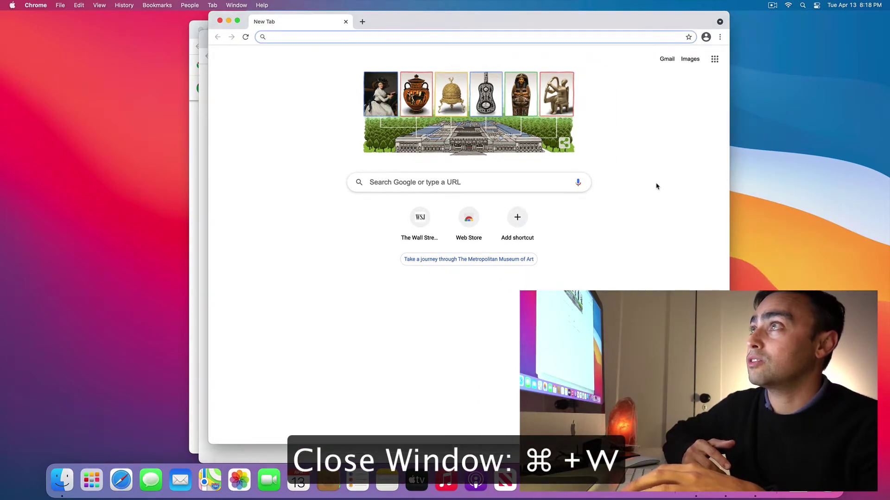
{"action": "key", "text": "super+w"}
{"action": "key", "text": "super+w"}
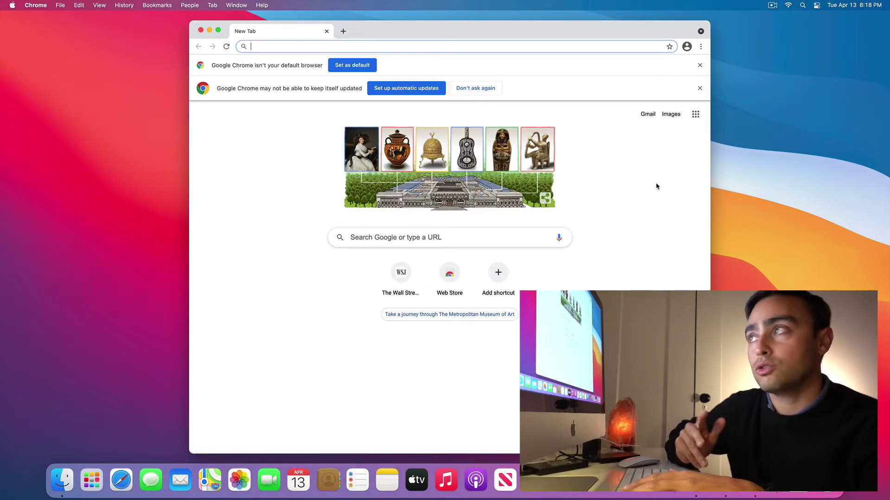
Step: Search Google for 'cats' from the address bar
{"action": "left_click", "coordinate": [654, 187]}
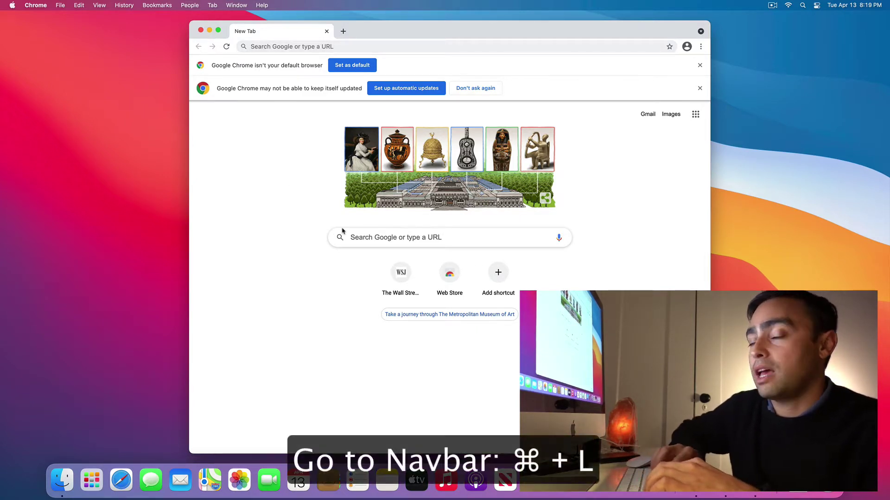
{"action": "key", "text": "super+l"}
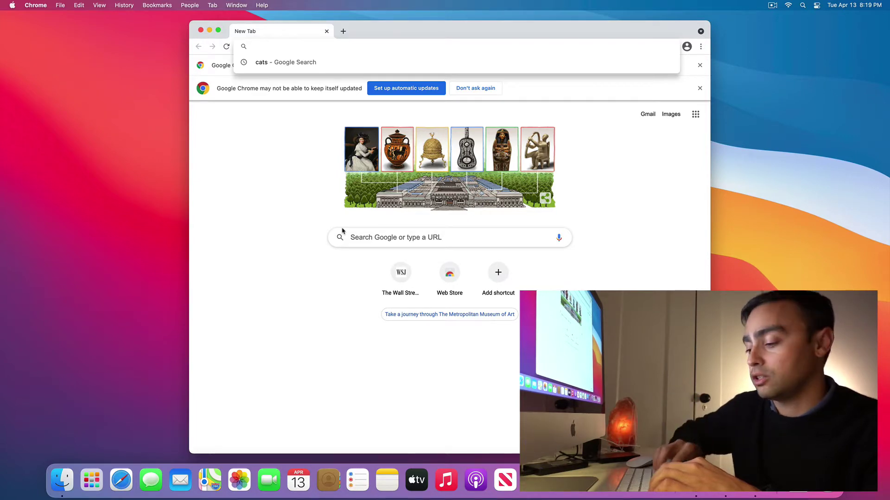
{"action": "type", "text": "cats"}
{"action": "key", "text": "Return"}
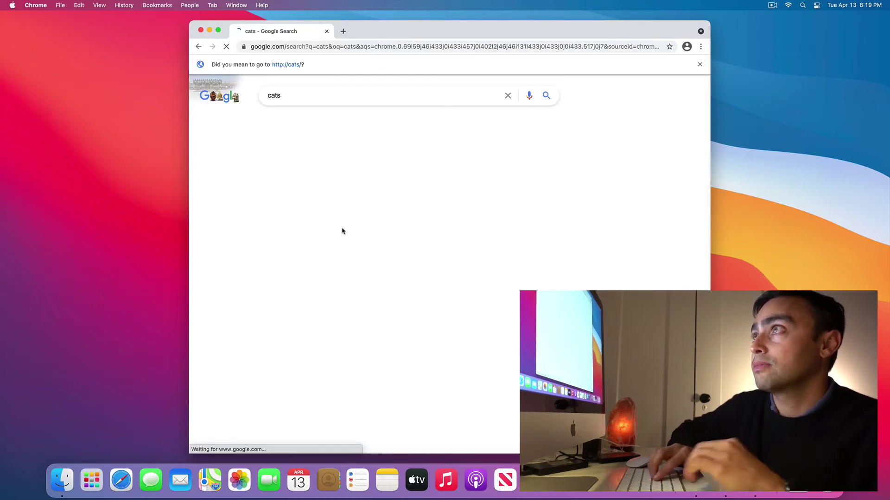
Step: Go to wsj.com from the address bar
{"action": "key", "text": "super+l"}
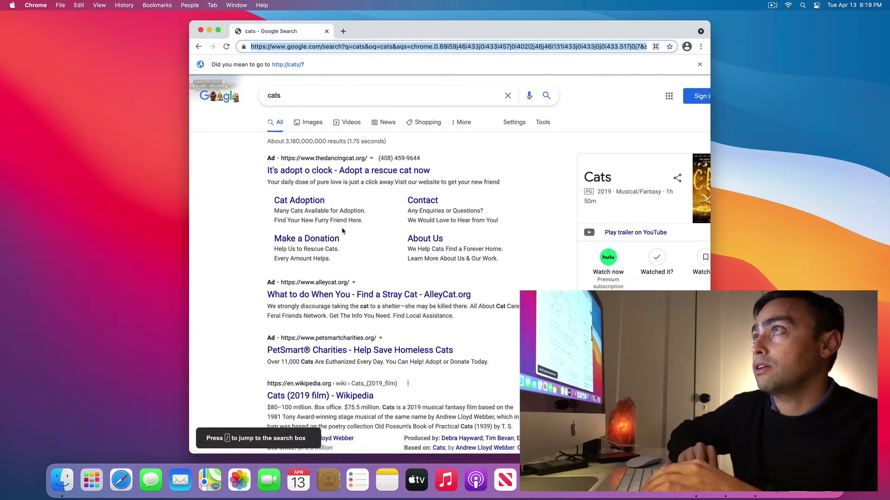
{"action": "type", "text": "wsj.com"}
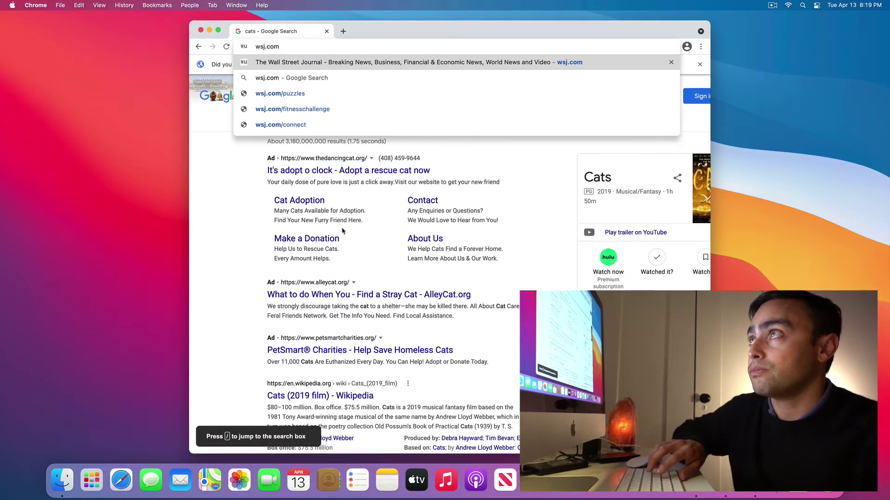
{"action": "key", "text": "Return"}
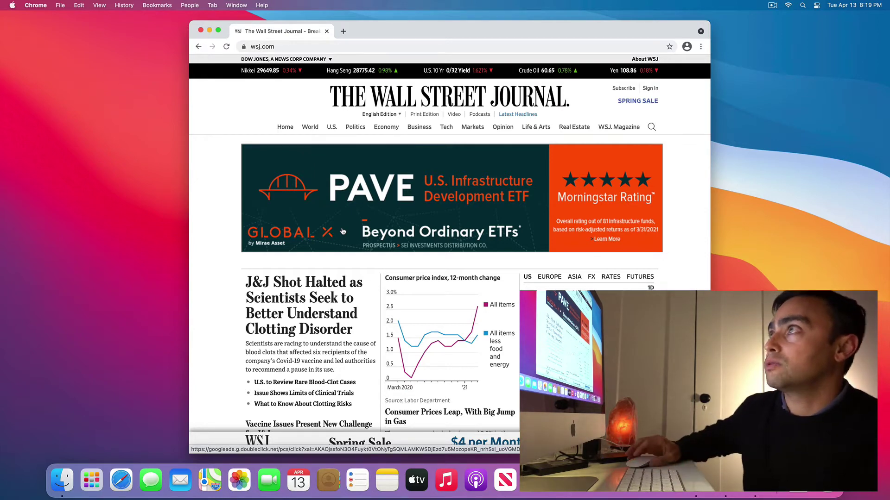
Step: Open a new tab beside WSJ, close it, then close the WSJ window
{"action": "left_click", "coordinate": [347, 32]}
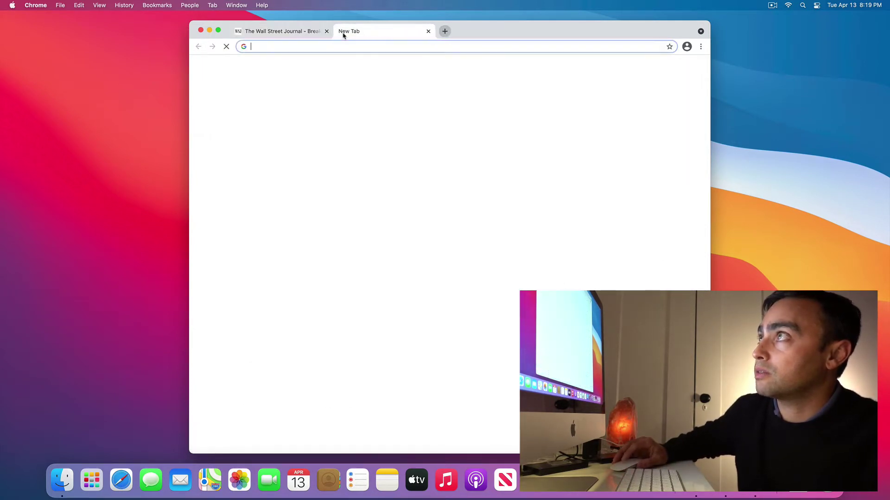
{"action": "left_click", "coordinate": [430, 32]}
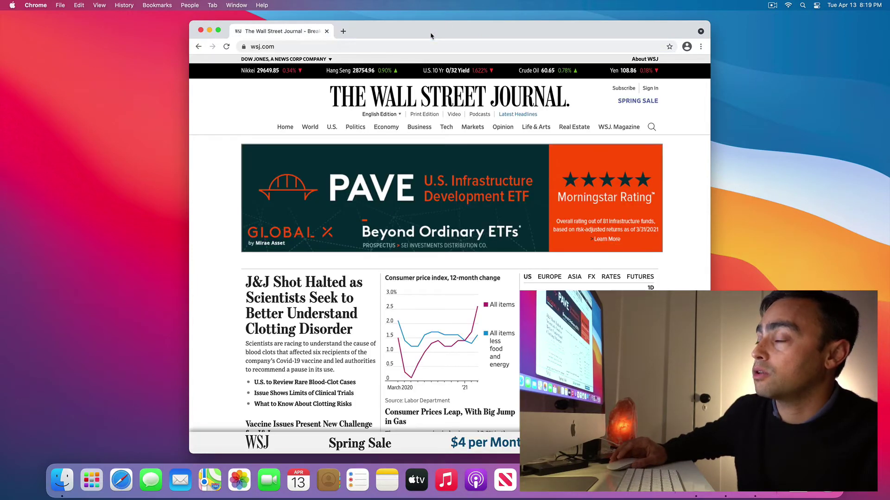
{"action": "left_click", "coordinate": [329, 33]}
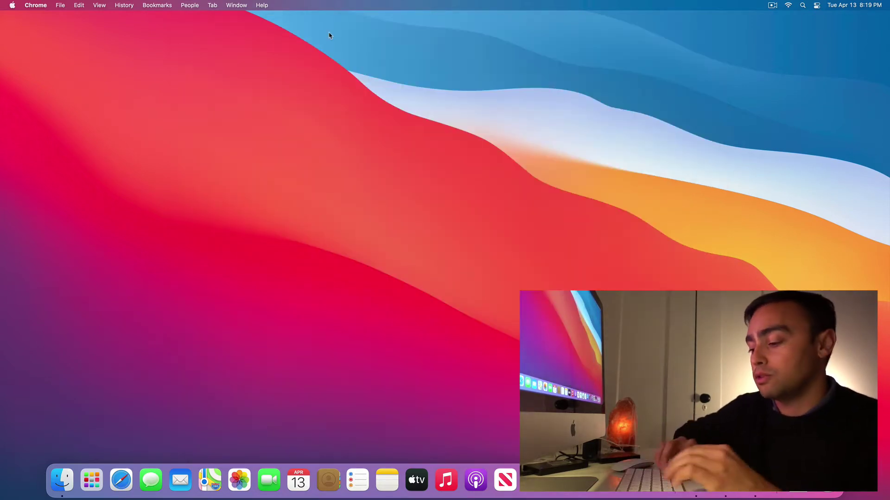
Step: Open a new window and load wsj.com in it
{"action": "key", "text": "super+n"}
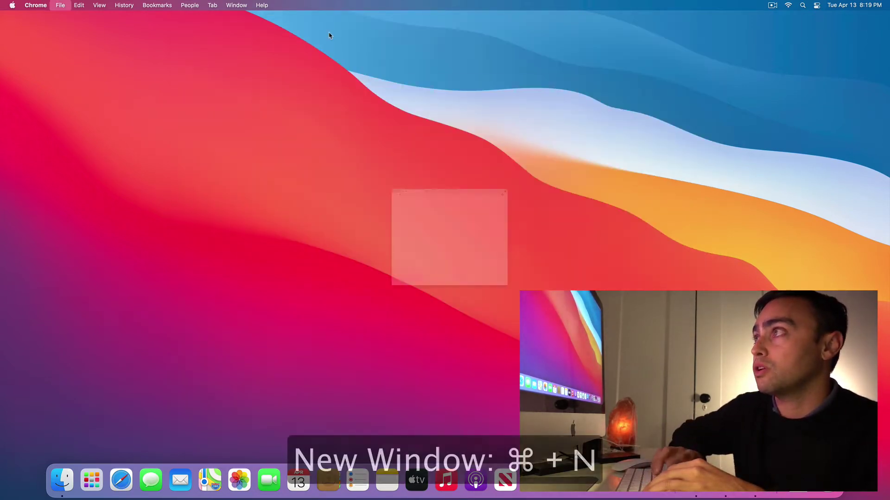
{"action": "type", "text": "wsj.com"}
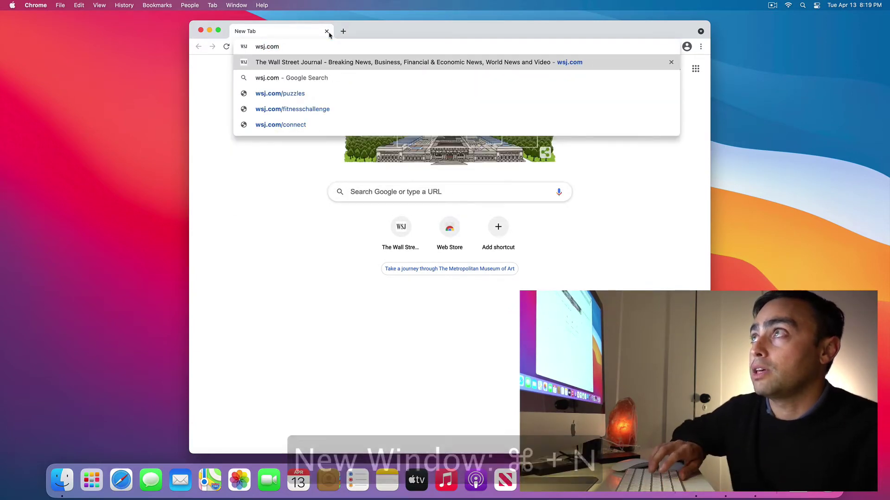
{"action": "key", "text": "Return"}
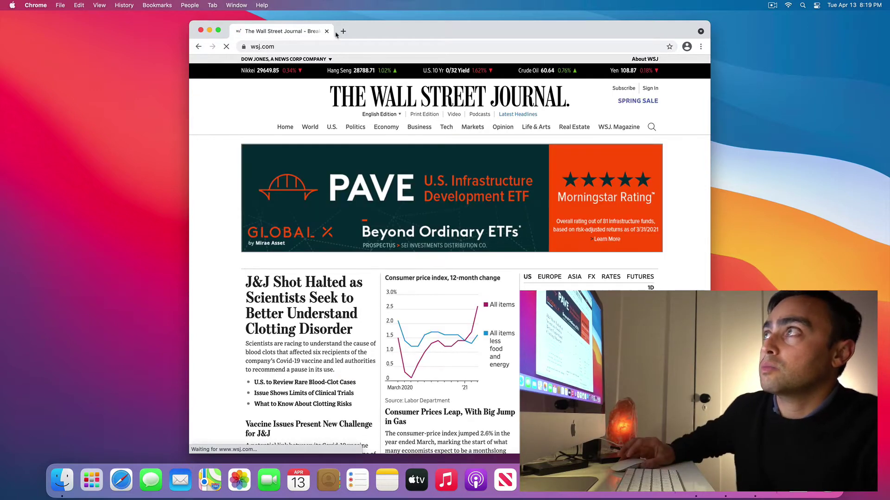
Step: Open new tabs with Cmd+T and close each with Cmd+W, keeping only WSJ
{"action": "key", "text": "super+t"}
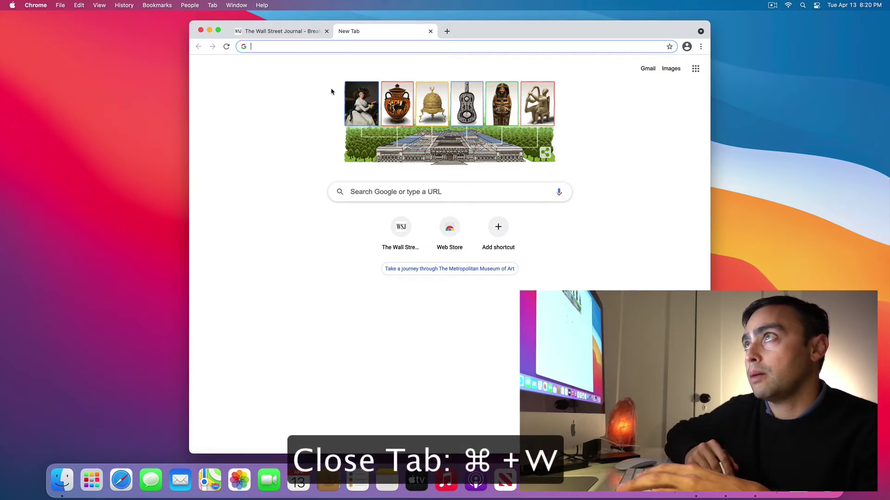
{"action": "key", "text": "super+w"}
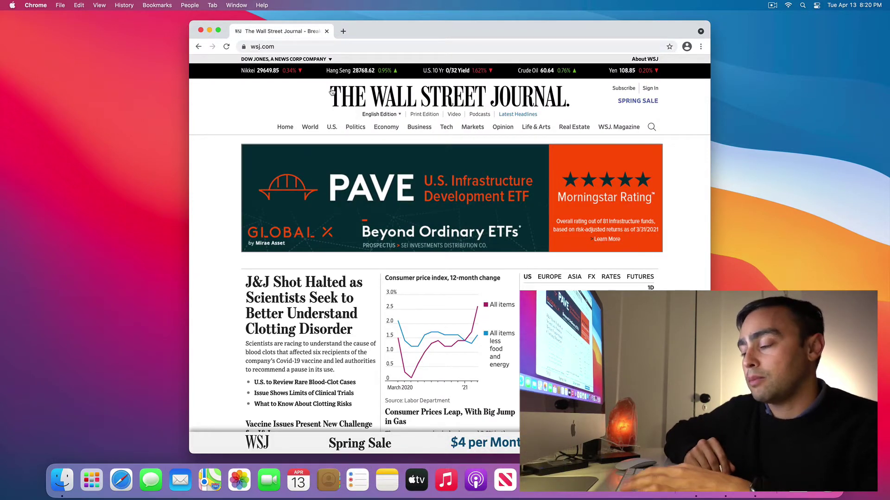
{"action": "key", "text": "super+t"}
{"action": "key", "text": "super+t"}
{"action": "key", "text": "super+t"}
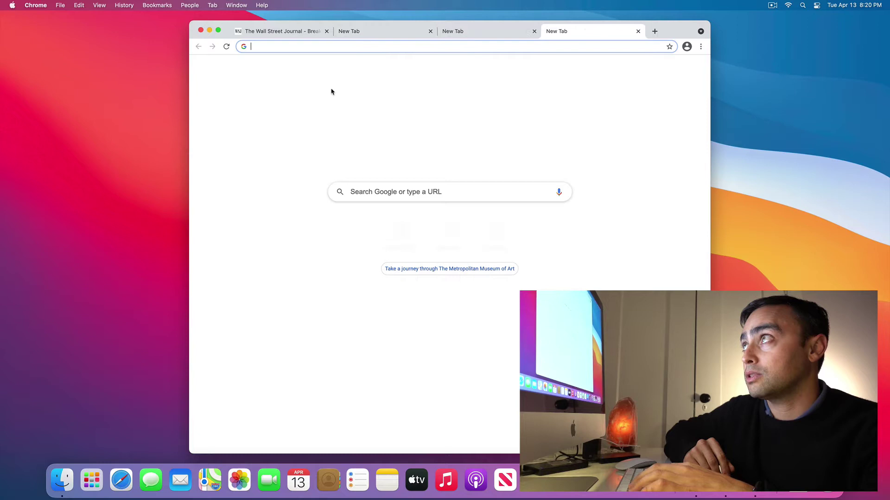
{"action": "key", "text": "super+w"}
{"action": "key", "text": "super+w"}
{"action": "key", "text": "super+w"}
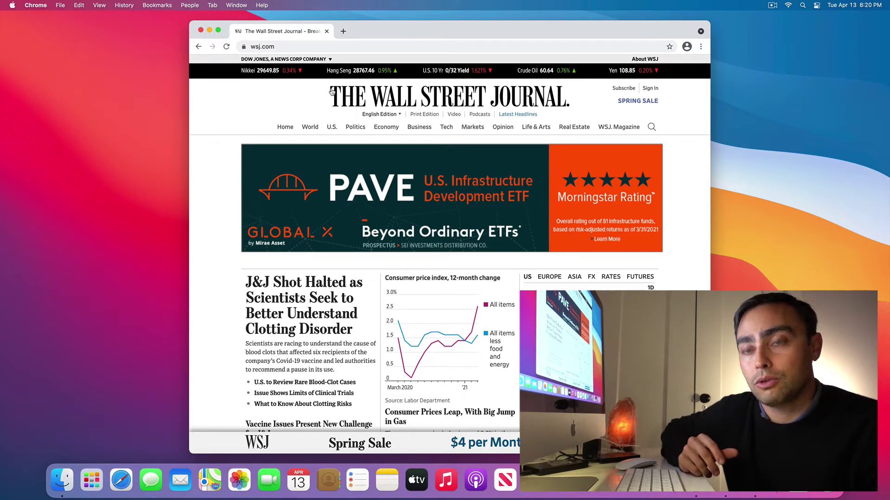
Step: Load twitter.com in a new tab beside WSJ, then close that tab
{"action": "key", "text": "super+t"}
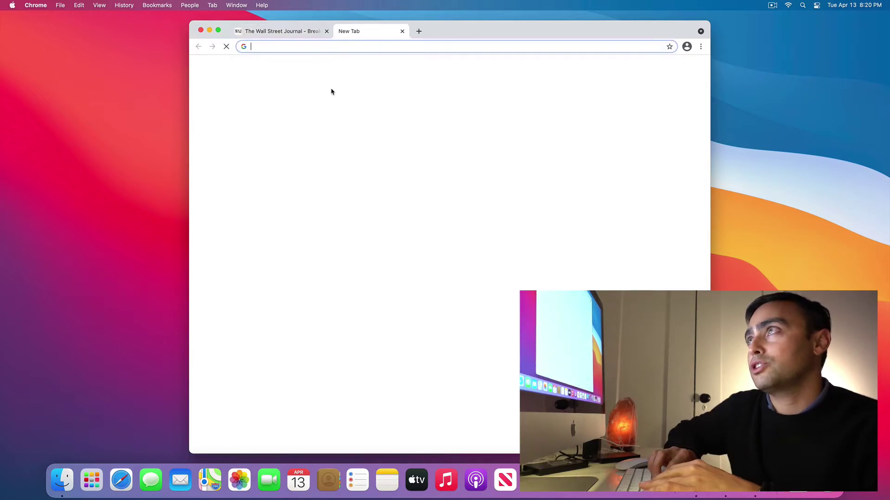
{"action": "type", "text": "twitter.com"}
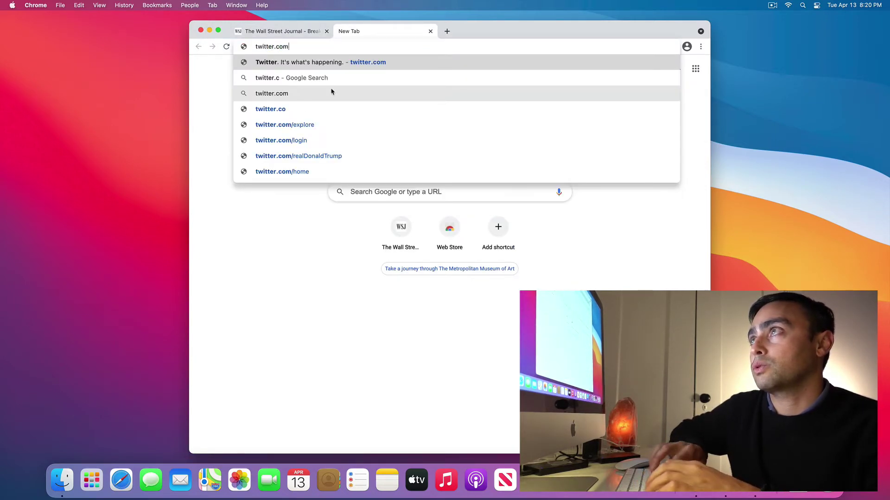
{"action": "key", "text": "Return"}
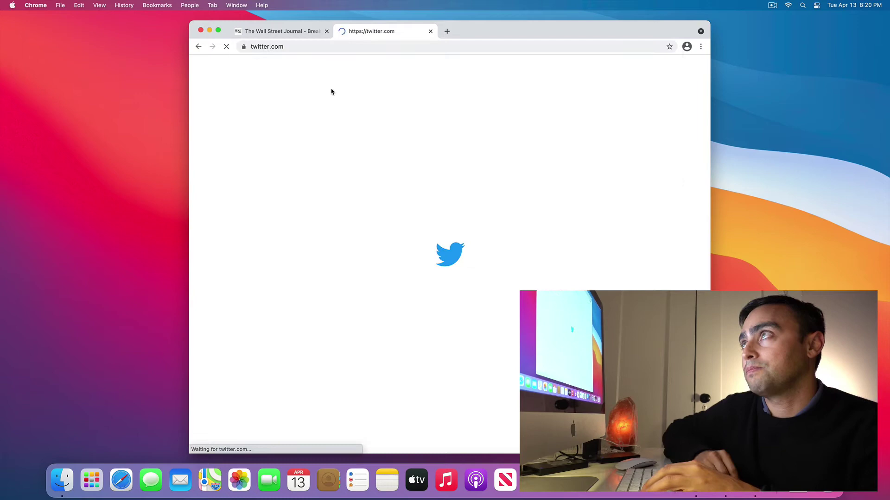
{"action": "key", "text": "super+w"}
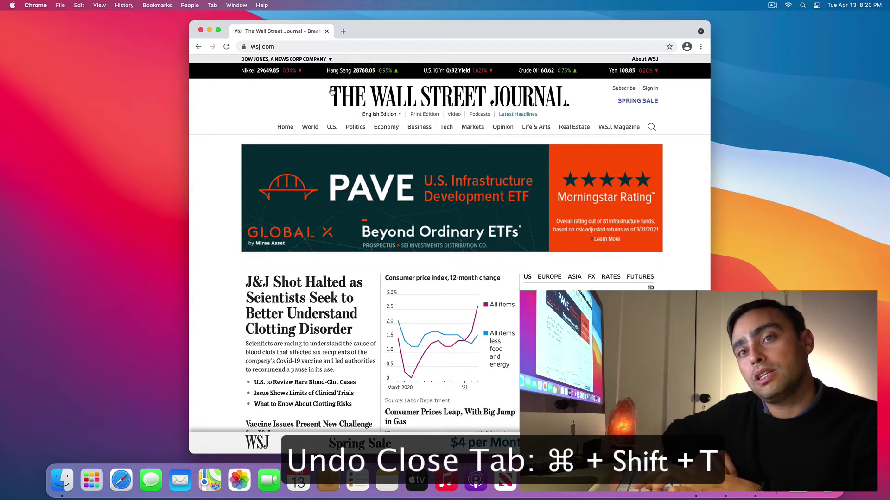
Step: Repeatedly restore the Twitter tab with Cmd+Shift+T and close it, then open a new window
{"action": "key", "text": "super+shift+t"}
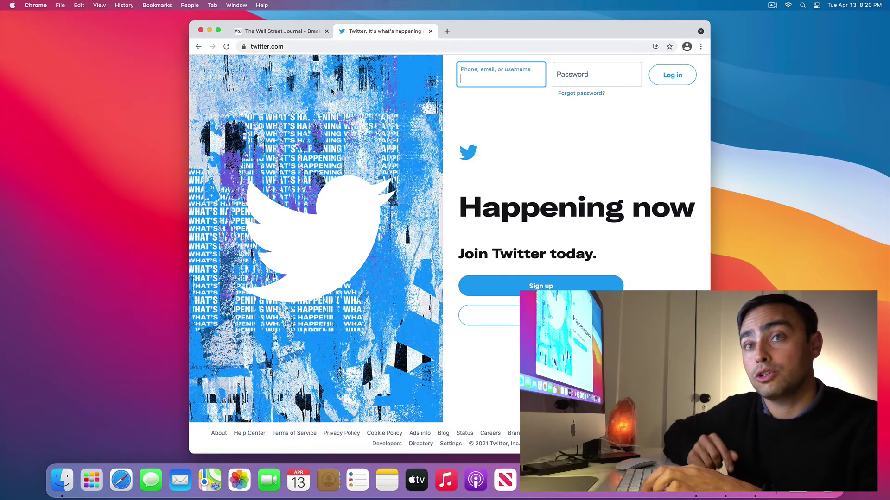
{"action": "key", "text": "super+w"}
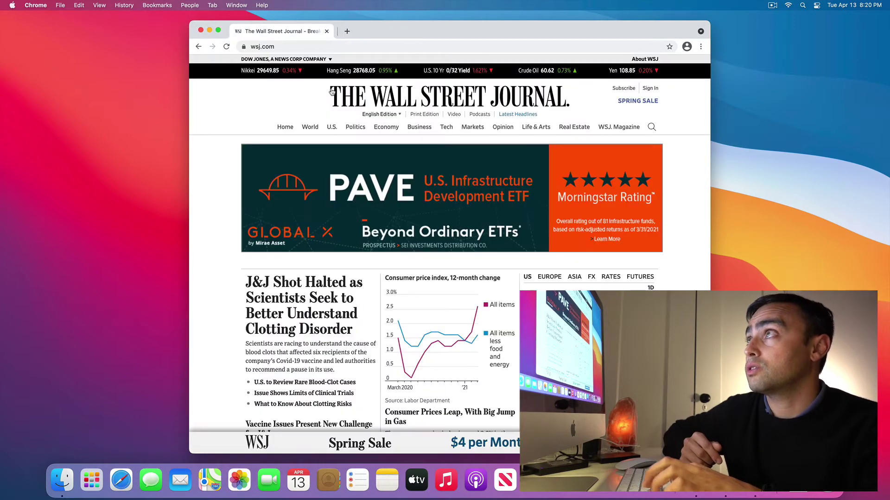
{"action": "key", "text": "super+shift+t"}
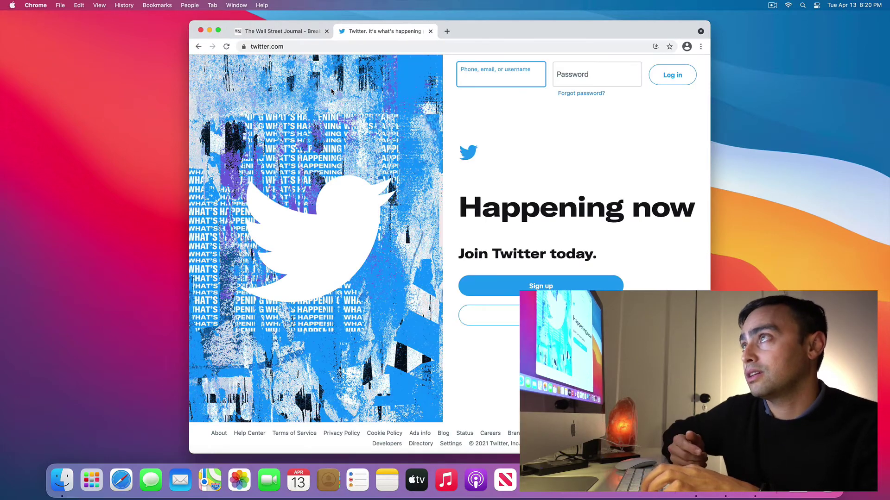
{"action": "key", "text": "super+w"}
{"action": "key", "text": "super+shift+t"}
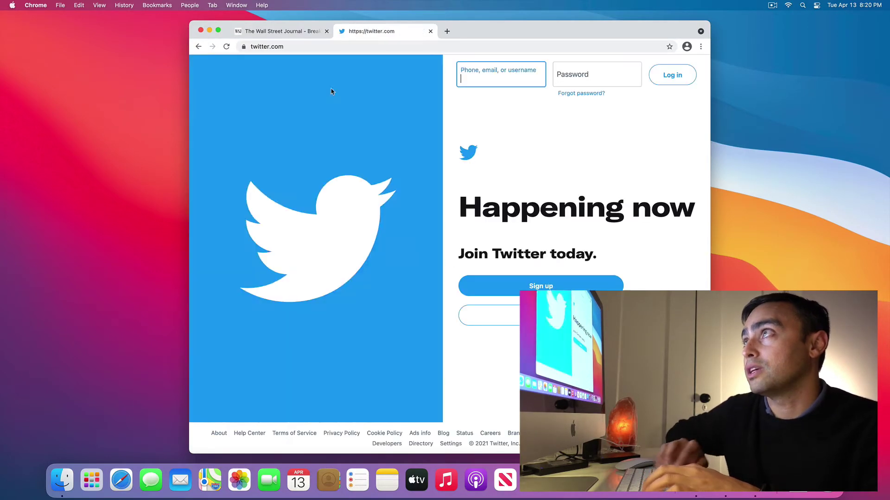
{"action": "key", "text": "super+w"}
{"action": "key", "text": "super+n"}
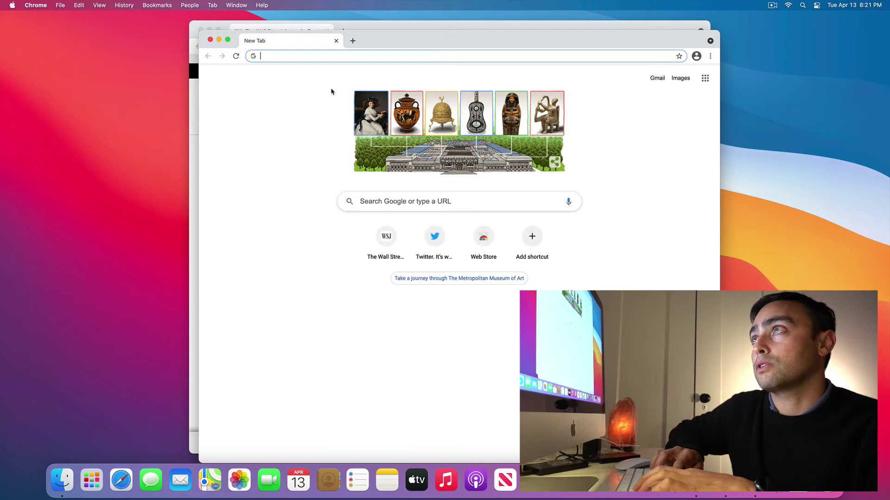
Step: Load nytimes.com in the new window, close it, and restore it with Cmd+Shift+T
{"action": "type", "text": "nytimes.com"}
{"action": "key", "text": "Return"}
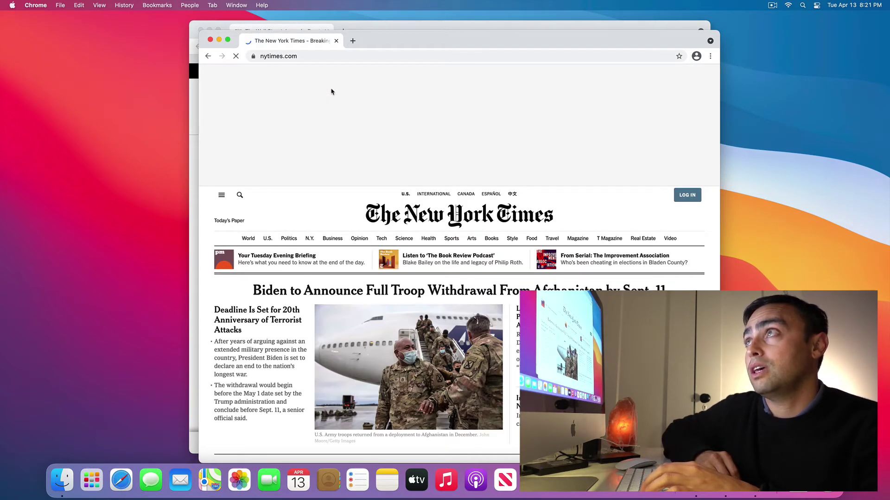
{"action": "key", "text": "super+w"}
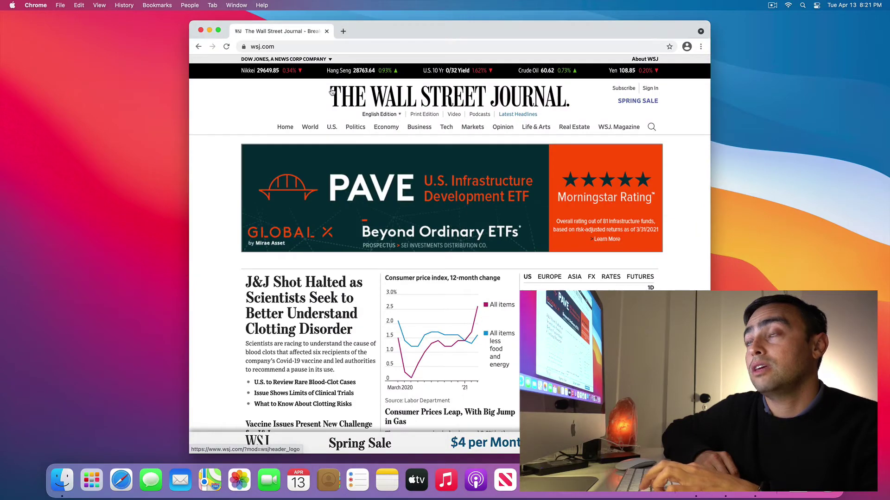
{"action": "key", "text": "super+shift+t"}
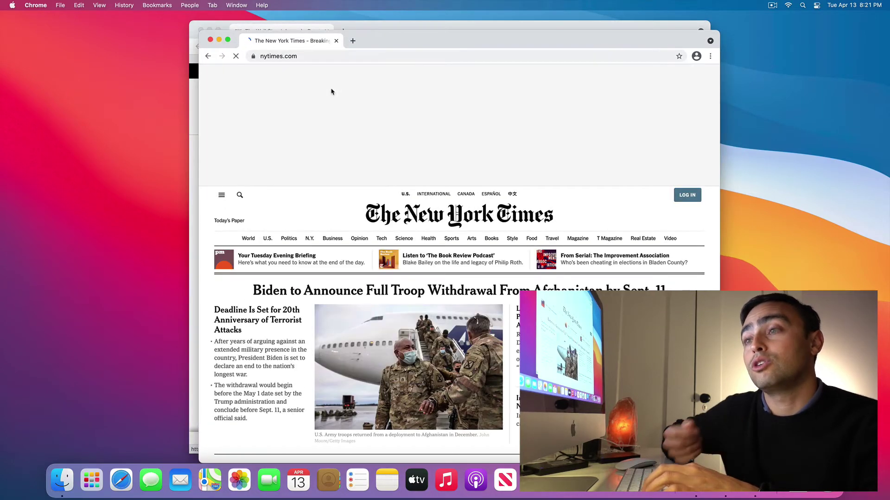
Step: Close and restore the New York Times window again, then open a new tab beside WSJ
{"action": "key", "text": "super+w"}
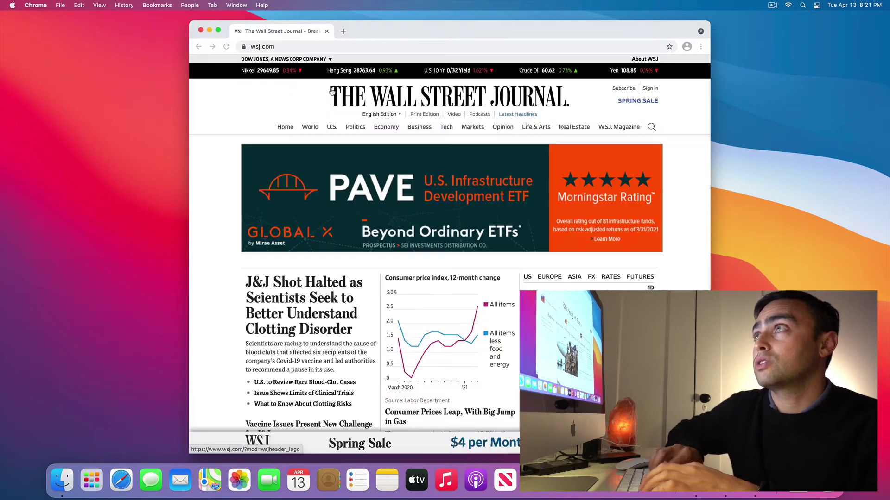
{"action": "key", "text": "super+t"}
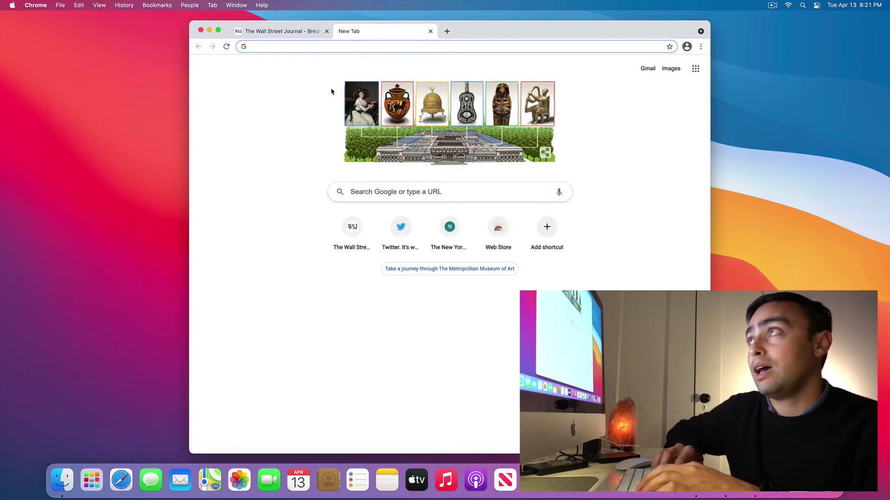
{"action": "key", "text": "super+w"}
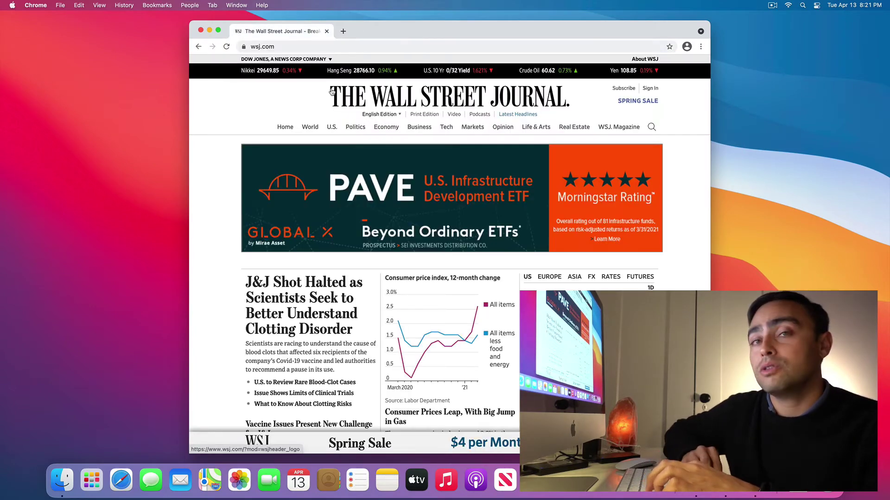
{"action": "key", "text": "super+shift+t"}
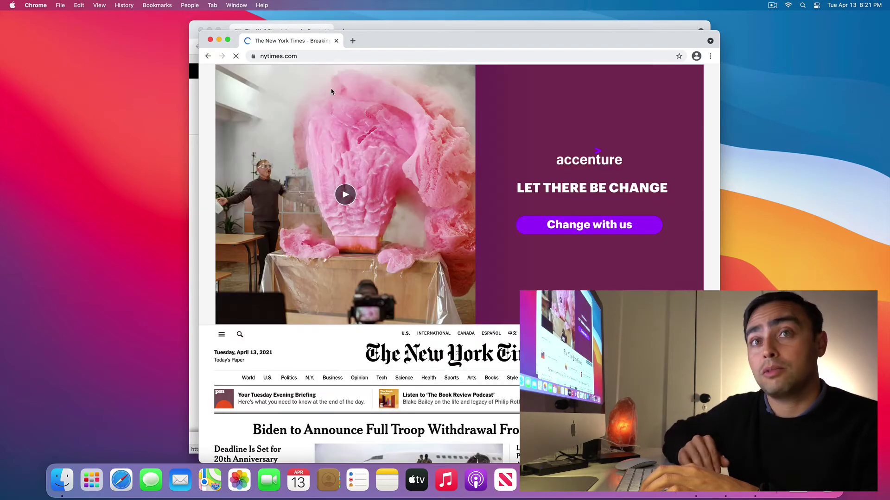
{"action": "key", "text": "super+w"}
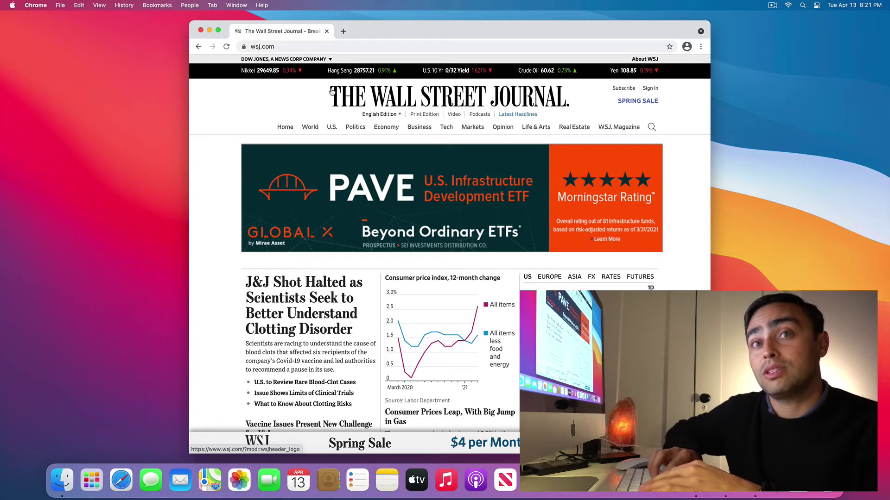
{"action": "key", "text": "super+t"}
Step: Load nytimes.com in the second tab, then switch between WSJ and NYT tabs by clicking and Ctrl+Tab
{"action": "type", "text": "nytimes.com"}
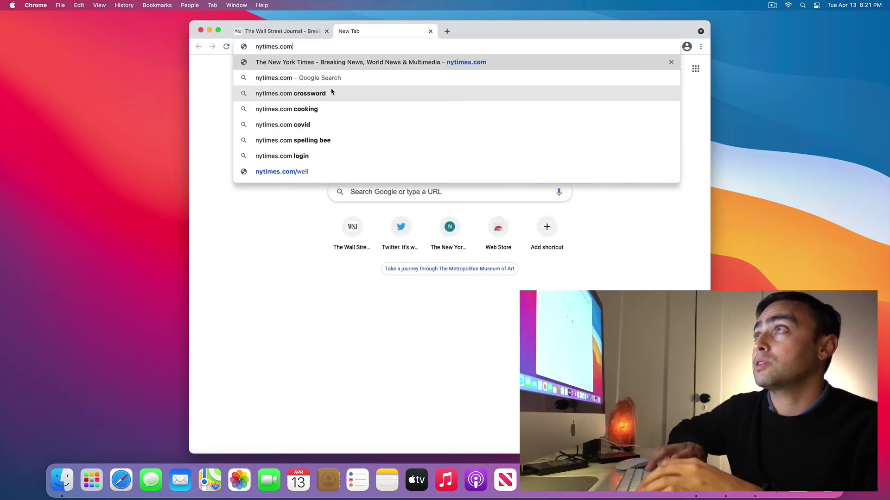
{"action": "key", "text": "Return"}
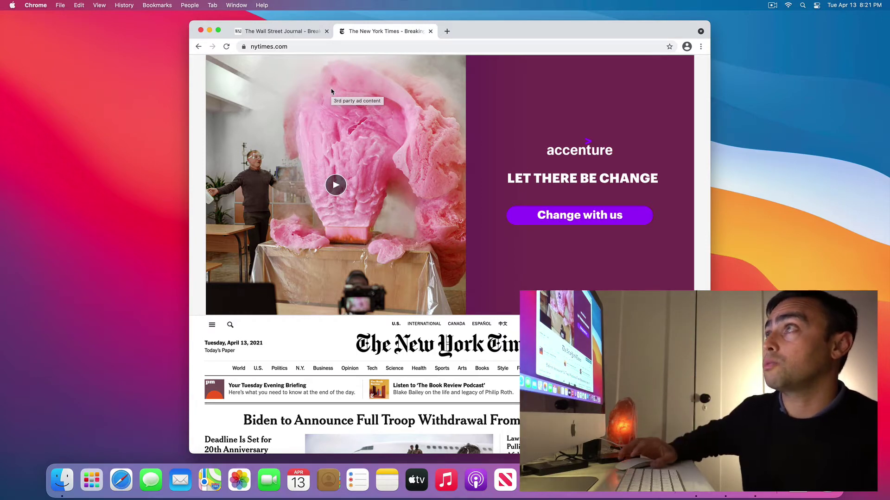
{"action": "left_click", "coordinate": [293, 37]}
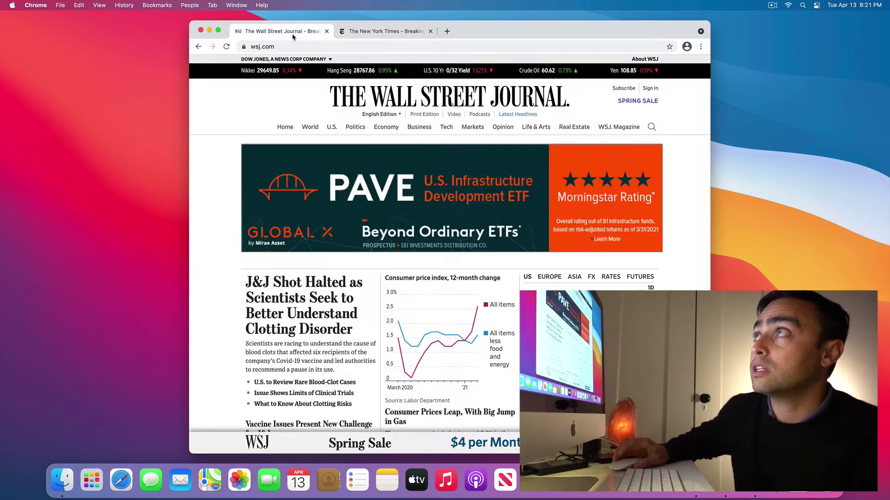
{"action": "left_click", "coordinate": [361, 33]}
{"action": "left_click", "coordinate": [283, 33]}
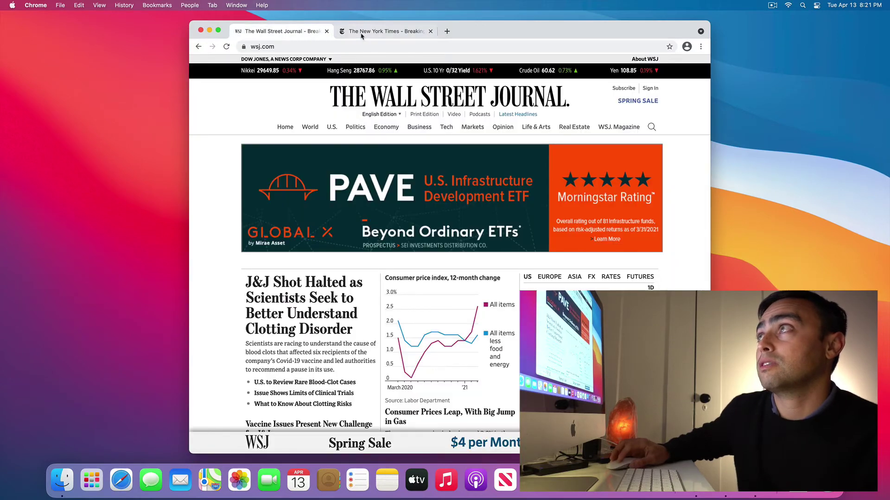
{"action": "left_click", "coordinate": [362, 36]}
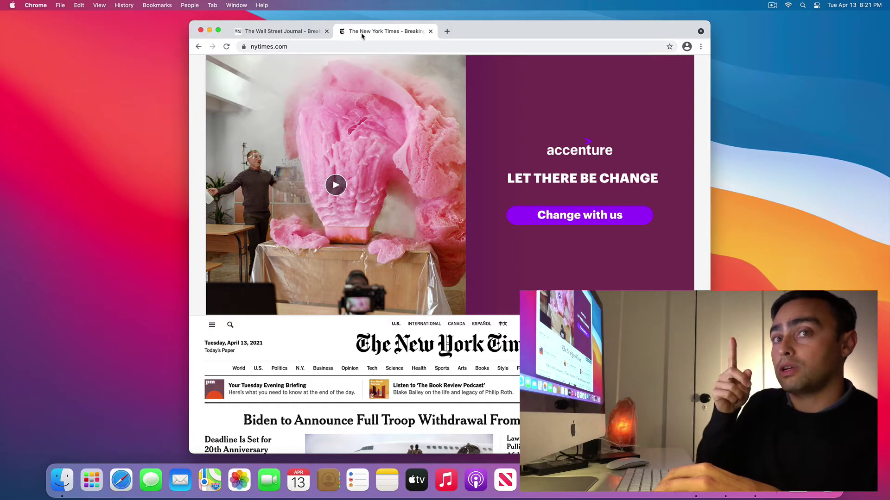
{"action": "key", "text": "ctrl+Tab"}
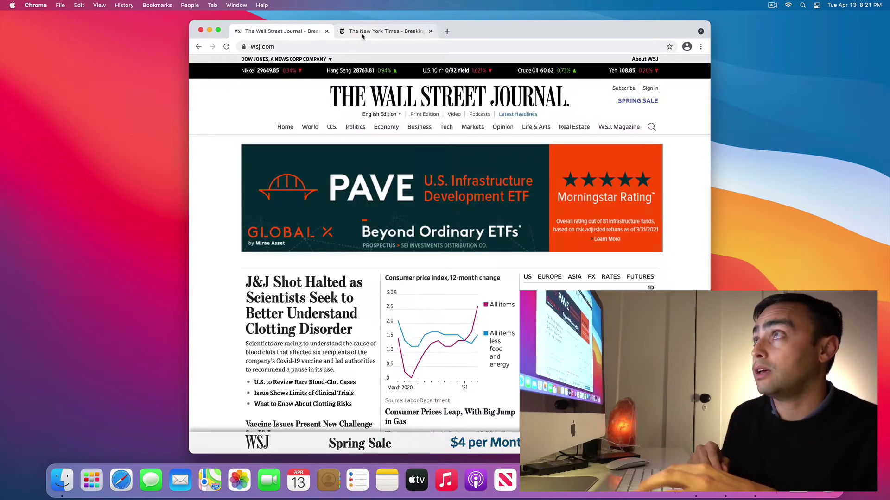
{"action": "key", "text": "ctrl+Tab"}
{"action": "key", "text": "ctrl+Tab"}
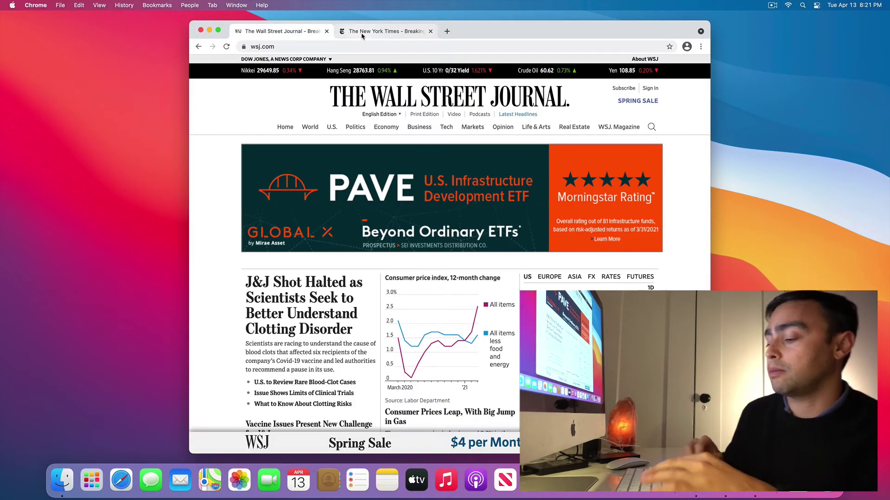
Step: Open wapo.com in a new third tab
{"action": "key", "text": "super+t"}
{"action": "type", "text": "wapo.com"}
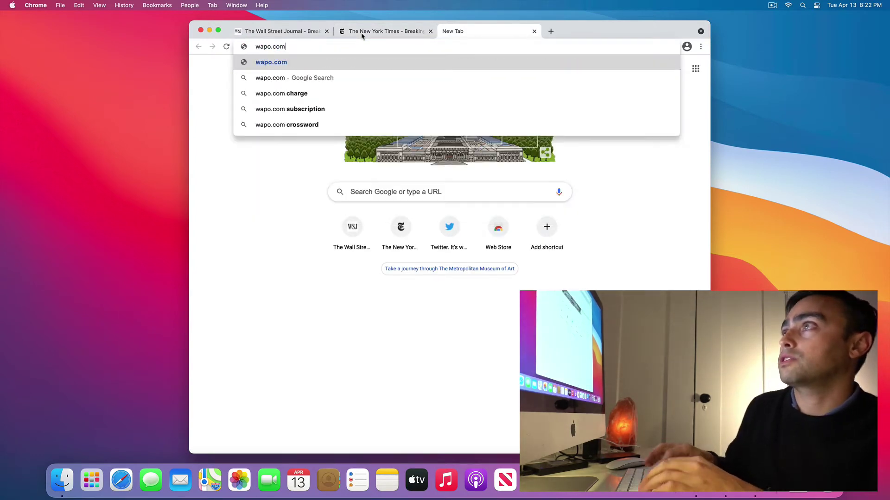
{"action": "key", "text": "Return"}
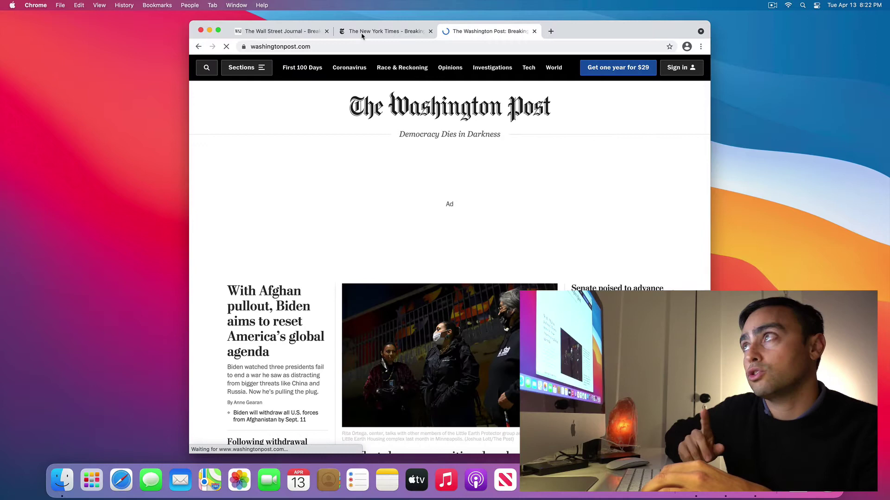
Step: Jump through the three tabs with Cmd+1, Cmd+2 and Cmd+3, ending on WSJ
{"action": "key", "text": "super+1"}
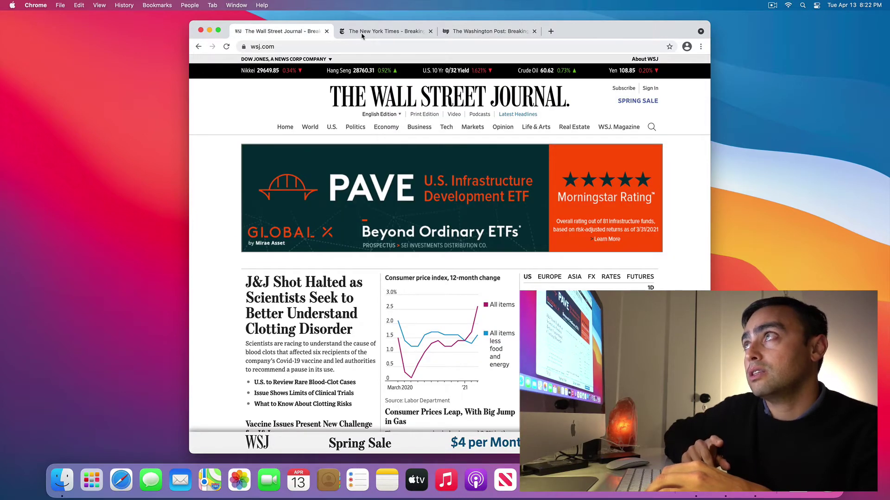
{"action": "key", "text": "super+2"}
{"action": "key", "text": "super+3"}
{"action": "key", "text": "super+1"}
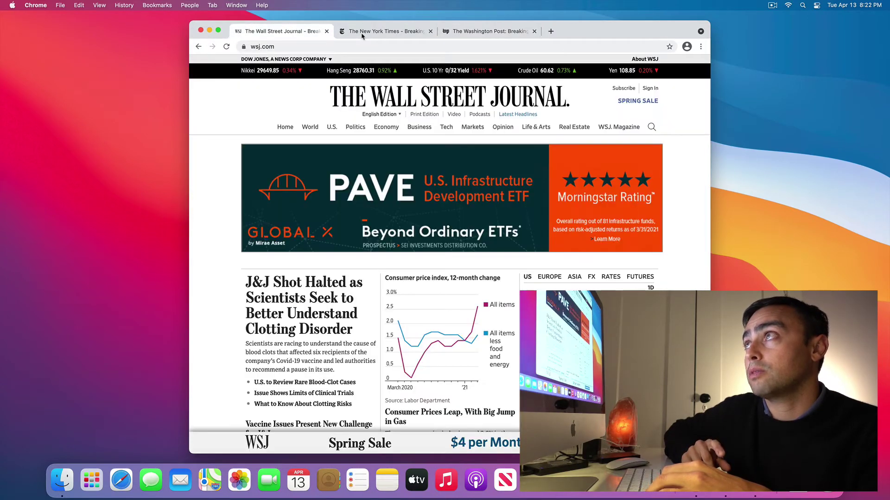
{"action": "key", "text": "super+2"}
{"action": "key", "text": "super+3"}
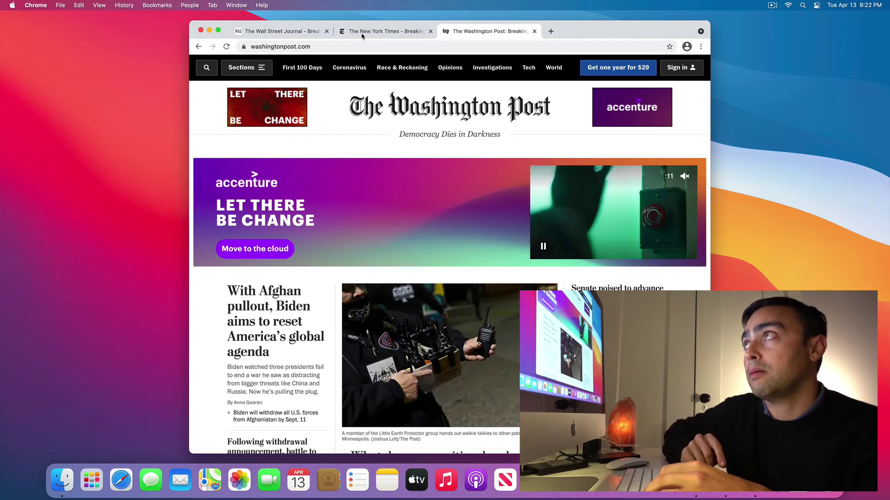
{"action": "key", "text": "super+1"}
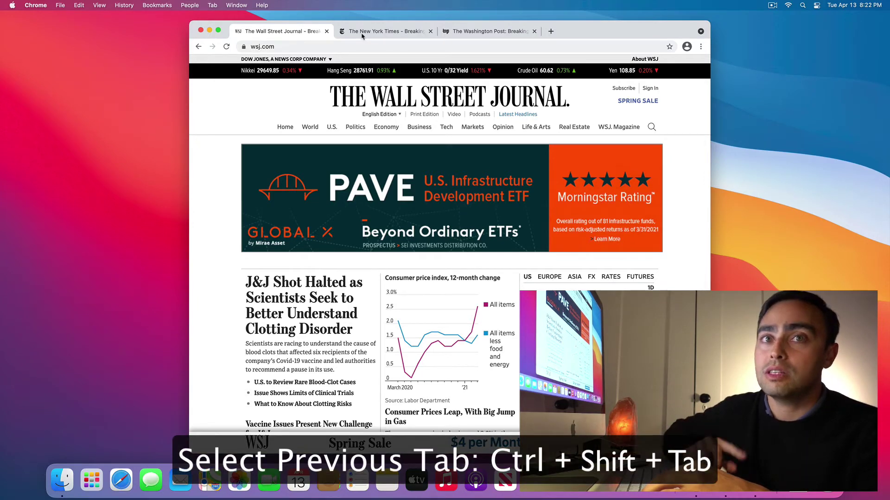
Step: Cycle back and forth through the news tabs with Ctrl+Shift+Tab and Ctrl+Tab, ending on Washington Post
{"action": "key", "text": "ctrl+shift+Tab"}
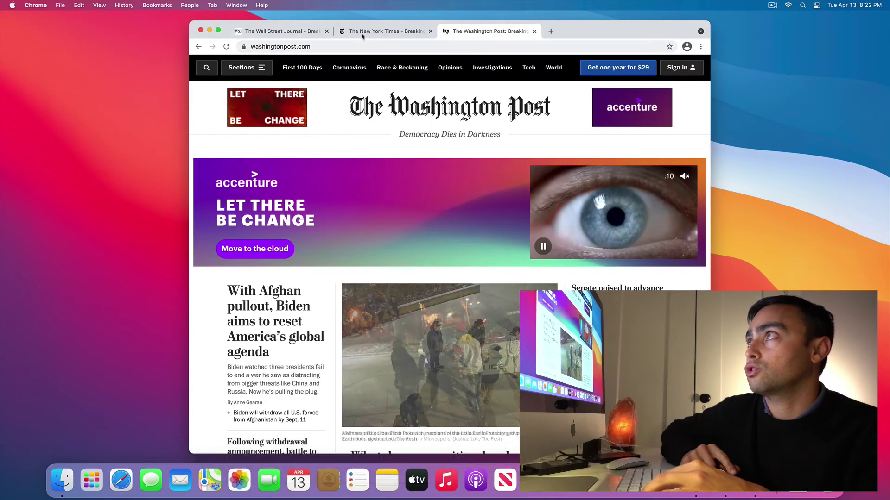
{"action": "key", "text": "ctrl+shift+Tab"}
{"action": "key", "text": "ctrl+shift+Tab"}
{"action": "key", "text": "ctrl+shift+Tab"}
{"action": "key", "text": "ctrl+shift+Tab"}
{"action": "key", "text": "ctrl+shift+Tab"}
{"action": "key", "text": "ctrl+shift+Tab"}
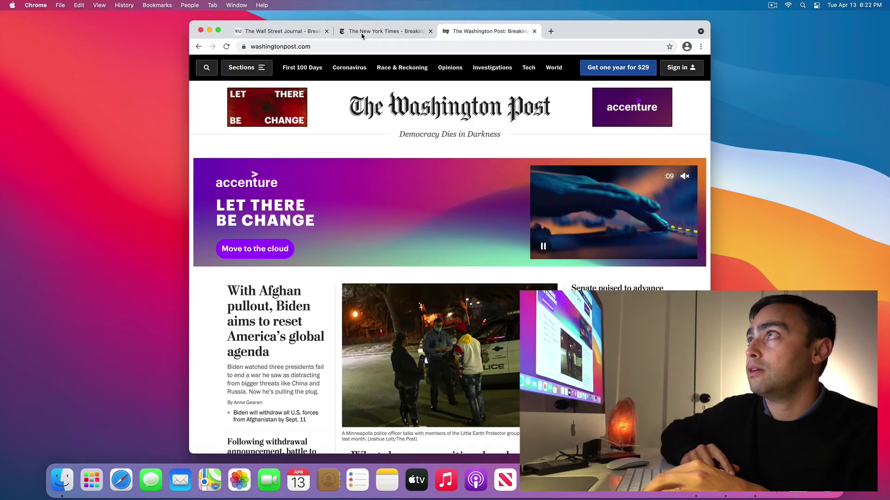
{"action": "key", "text": "ctrl+shift+Tab"}
{"action": "key", "text": "ctrl+shift+Tab"}
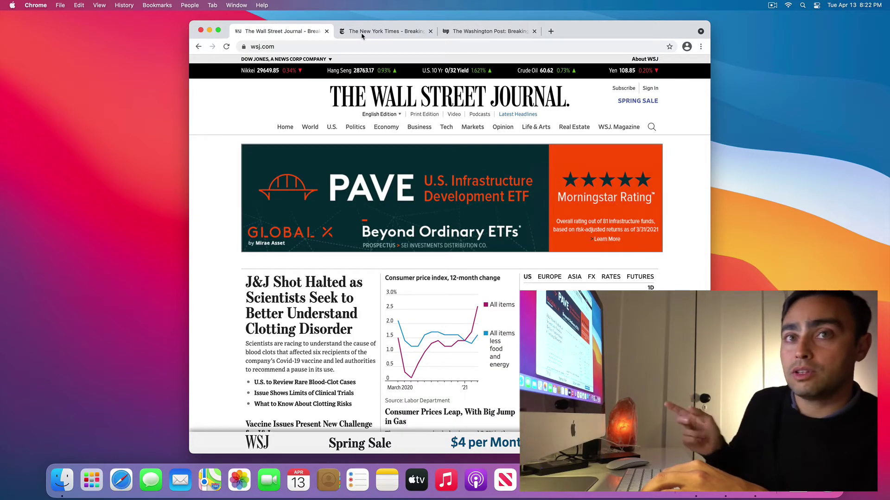
{"action": "key", "text": "ctrl+Tab"}
{"action": "key", "text": "ctrl+Tab"}
{"action": "key", "text": "ctrl+Tab"}
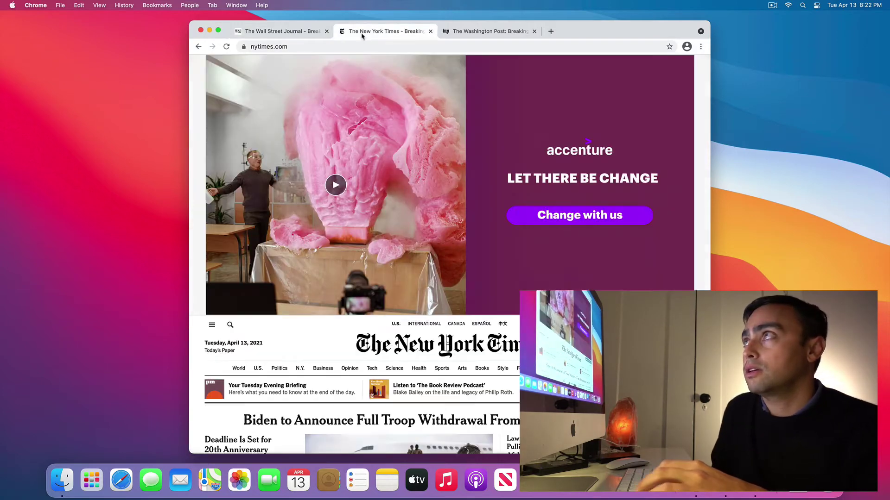
{"action": "key", "text": "ctrl+shift+Tab"}
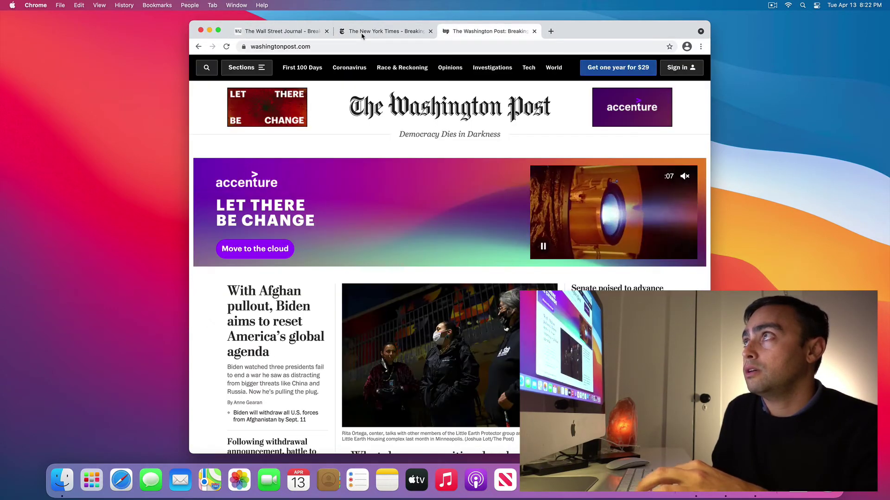
{"action": "key", "text": "ctrl+shift+Tab"}
{"action": "key", "text": "ctrl+Tab"}
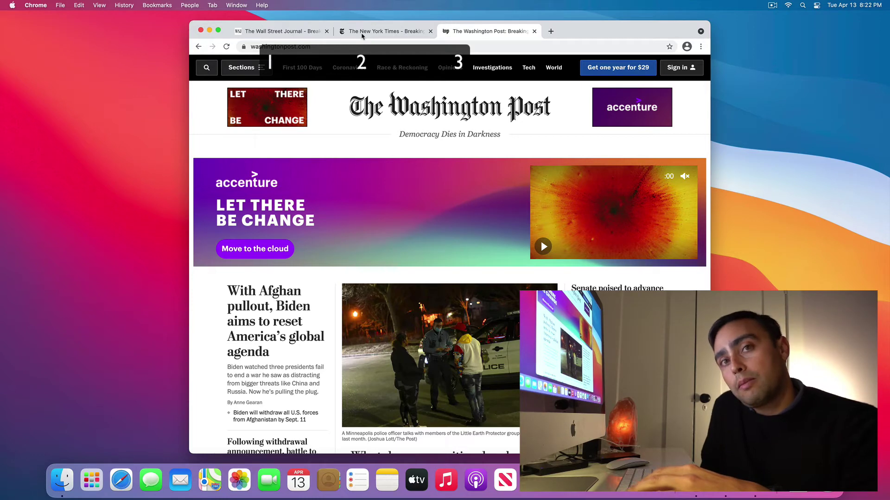
Step: Jump to WSJ, NYT and Washington Post with Cmd+1, Cmd+2, Cmd+3, then back to WSJ
{"action": "key", "text": "super+1"}
{"action": "key", "text": "super+2"}
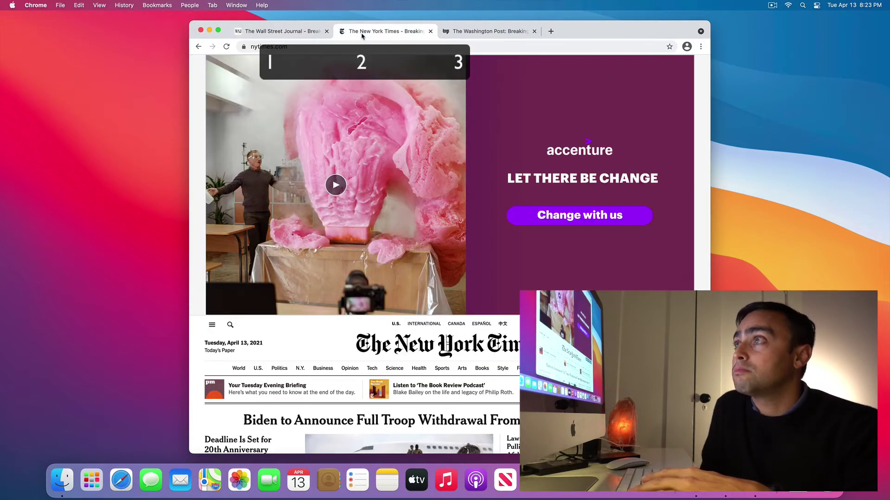
{"action": "key", "text": "super+3"}
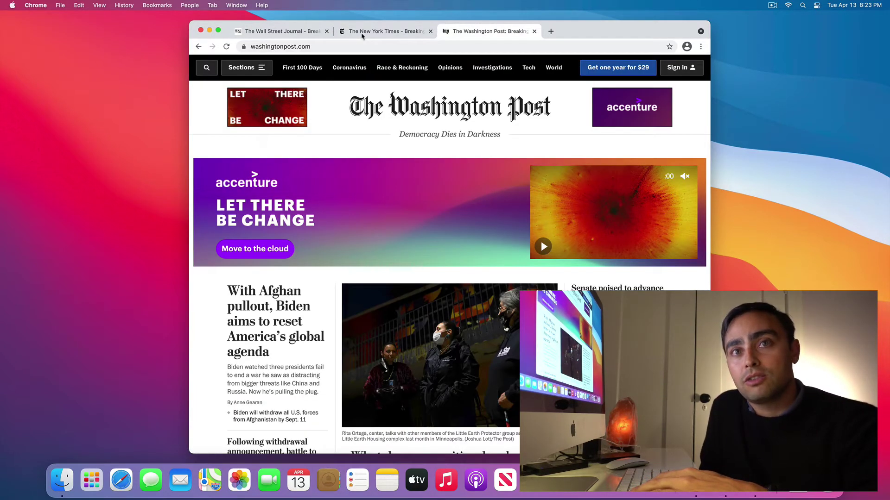
{"action": "key", "text": "super+1"}
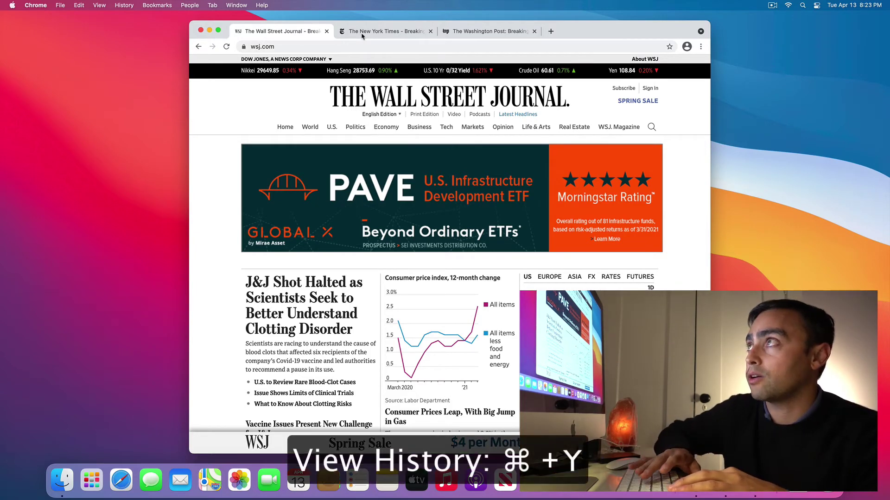
Step: Open History with Cmd+Y and search it for 'egypt', which finds no results
{"action": "key", "text": "super+y"}
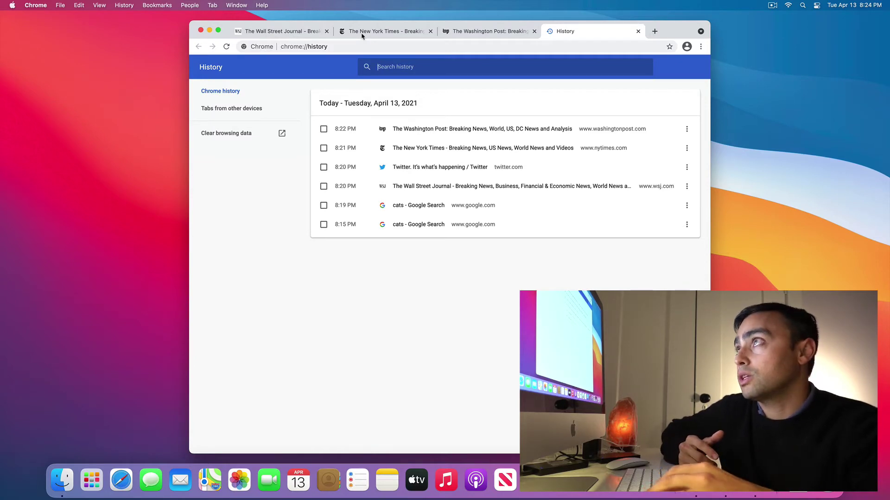
{"action": "key", "text": "ctrl+Tab"}
{"action": "key", "text": "ctrl+Tab"}
{"action": "key", "text": "ctrl+Tab"}
{"action": "key", "text": "ctrl+Tab"}
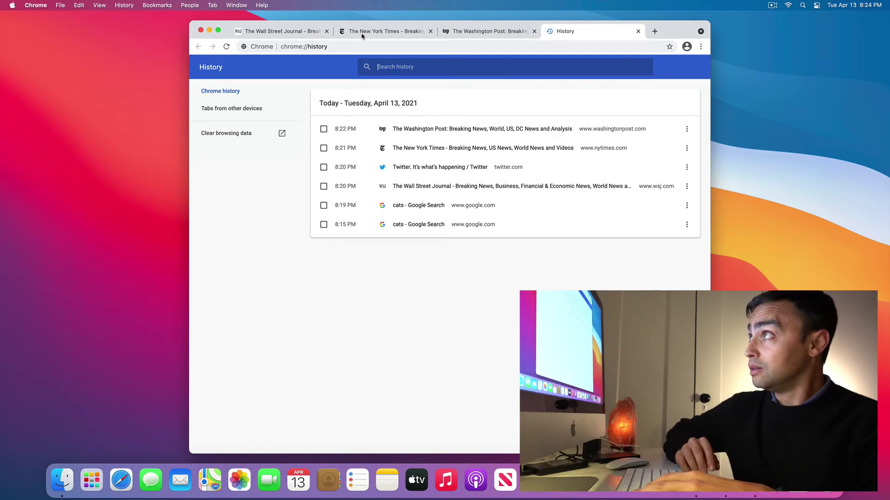
{"action": "key", "text": "super+w"}
{"action": "key", "text": "super+y"}
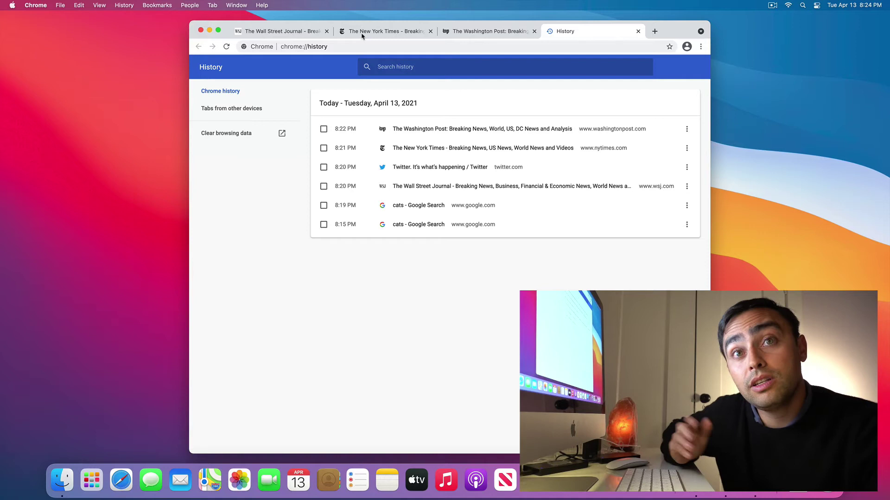
{"action": "type", "text": "egypt"}
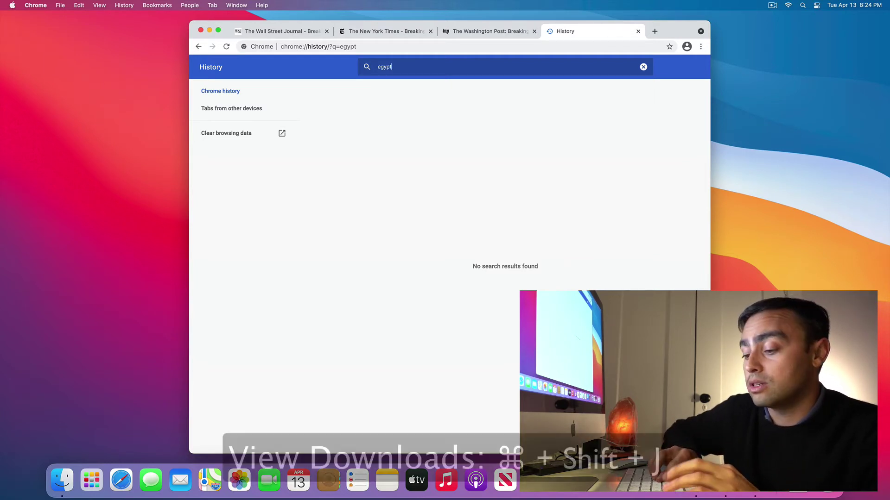
Step: View the empty Downloads page, then close all tabs except wsj.com
{"action": "key", "text": "super+shift+j"}
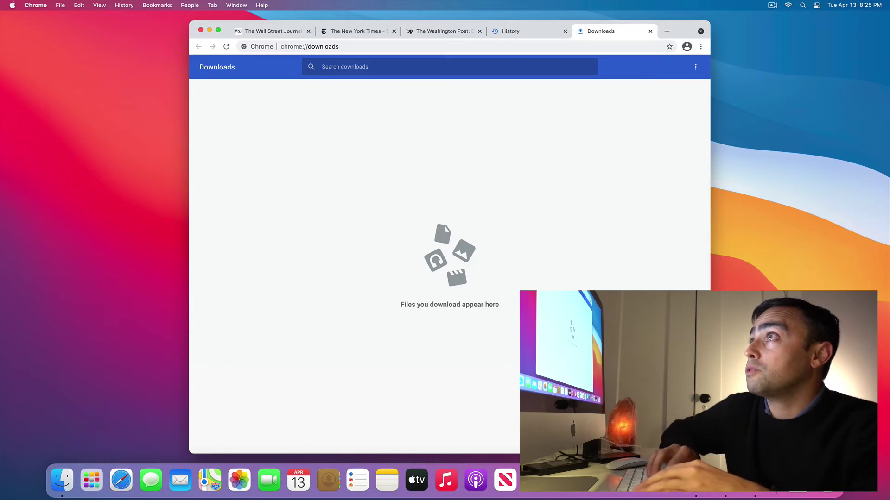
{"action": "key", "text": "super+w"}
{"action": "key", "text": "super+w"}
{"action": "key", "text": "super+w"}
{"action": "key", "text": "super+w"}
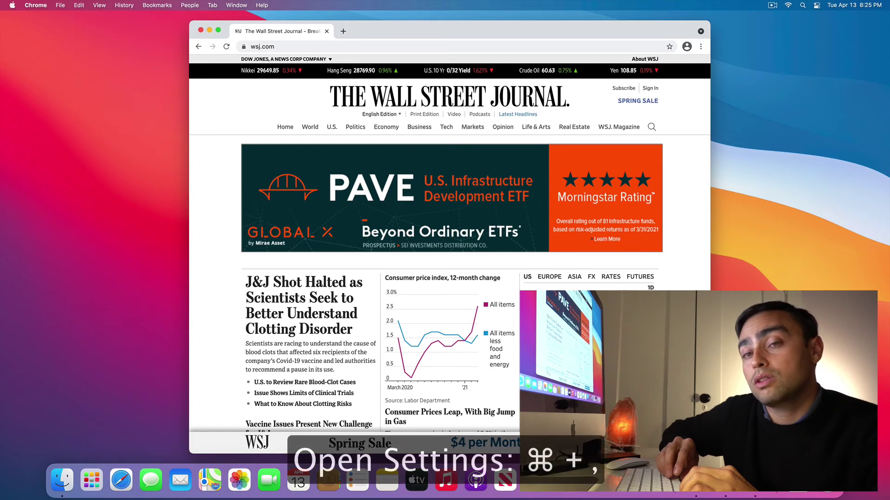
{"action": "key", "text": "super+comma"}
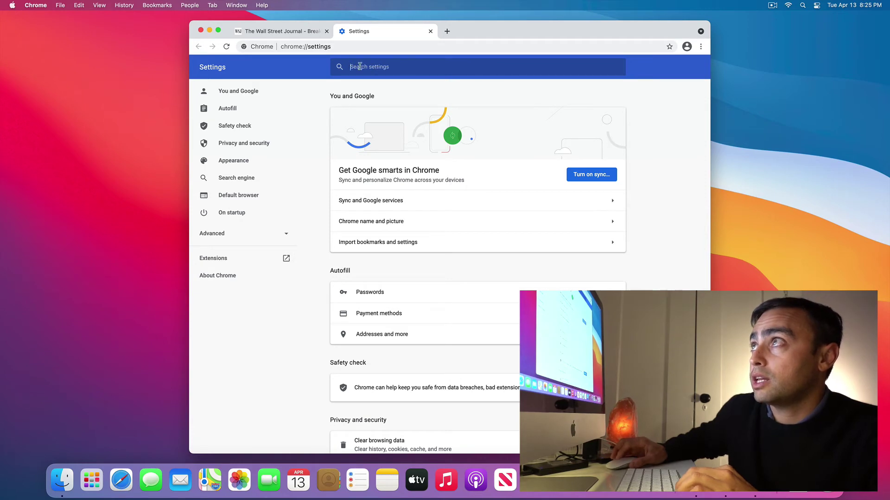
{"action": "key", "text": "super+w"}
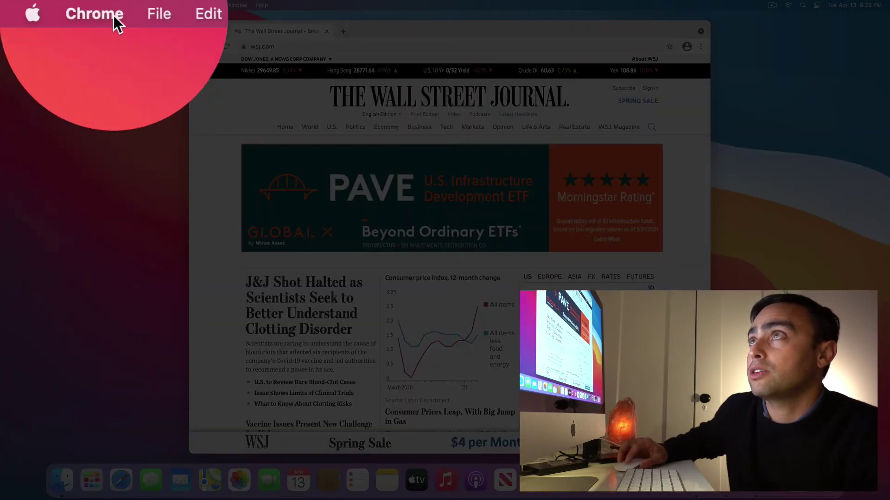
{"action": "left_click", "coordinate": [113, 15]}
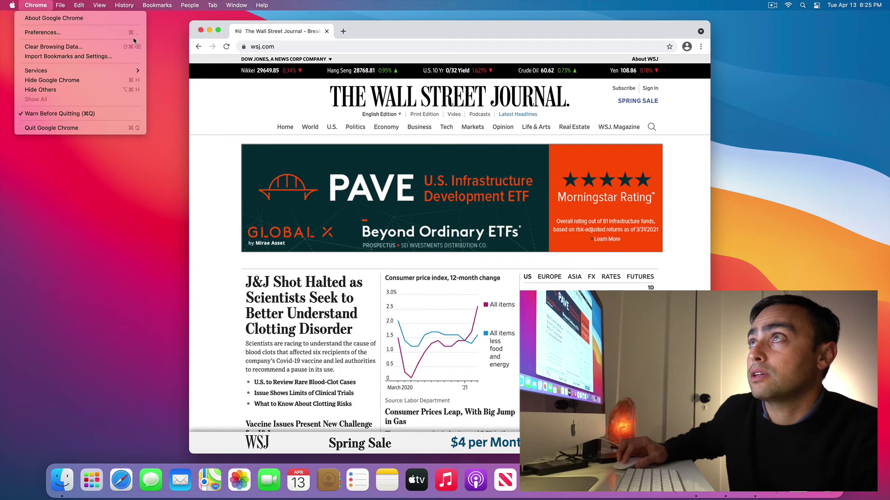
{"action": "left_click", "coordinate": [71, 37]}
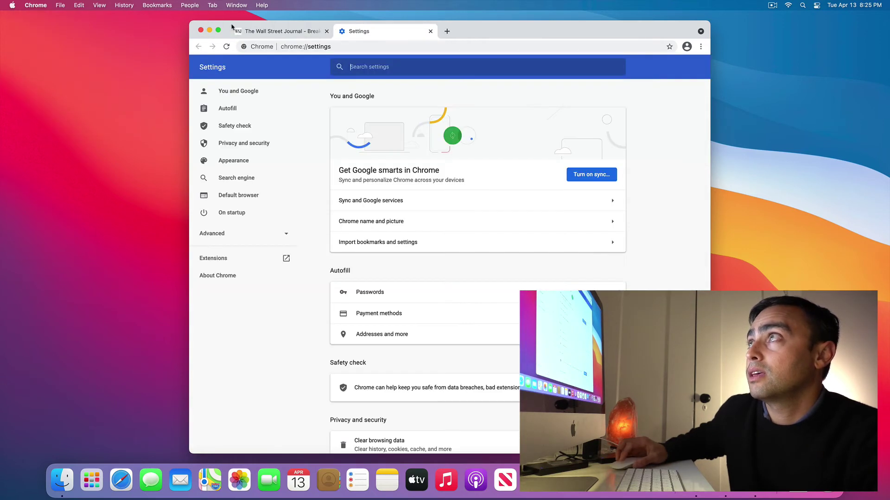
{"action": "left_click", "coordinate": [430, 31]}
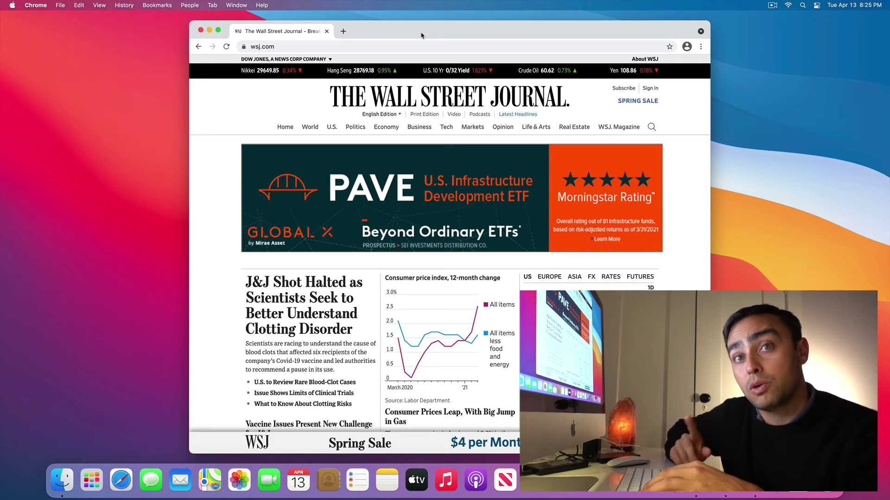
Step: Show the bookmarks bar and bookmark the Wall Street Journal page to it
{"action": "key", "text": "super+shift+b"}
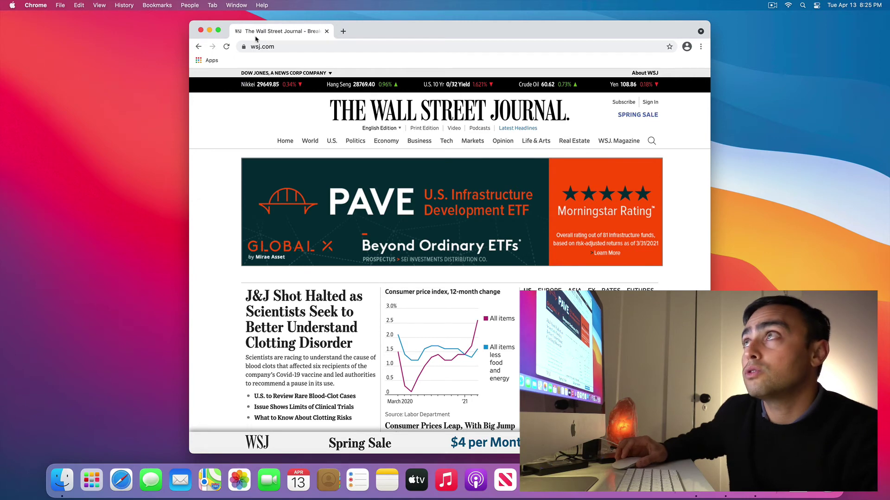
{"action": "left_click", "coordinate": [157, 5]}
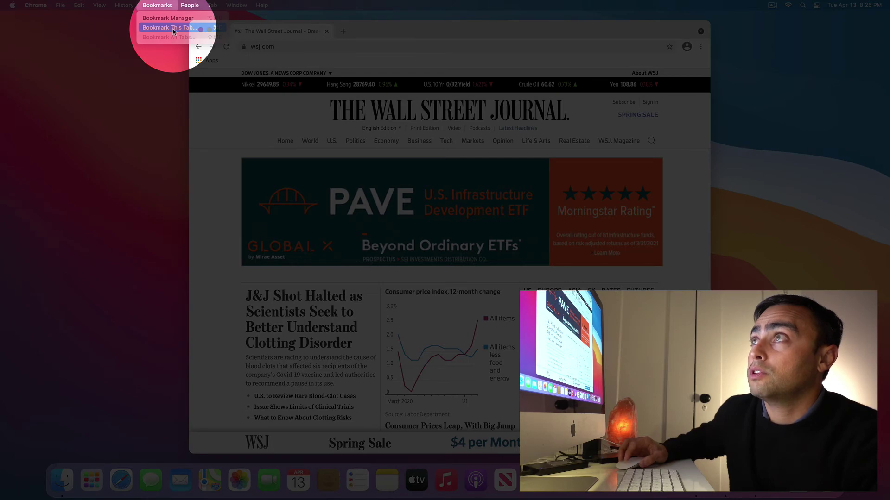
{"action": "left_click", "coordinate": [170, 27]}
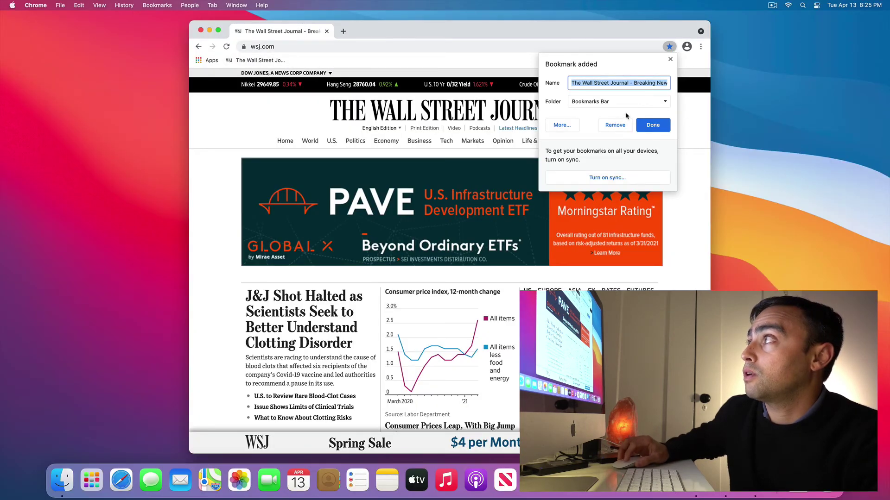
{"action": "left_click", "coordinate": [646, 125]}
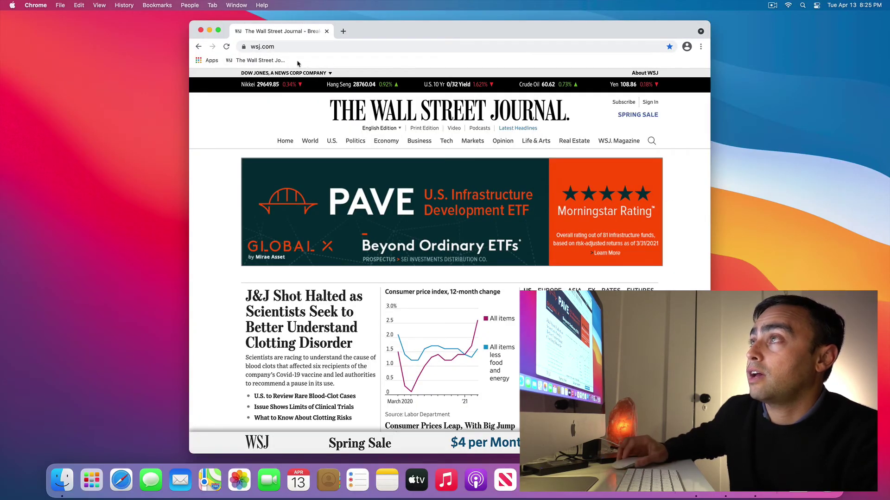
Step: Delete the new Wall Street Journal bookmark from the bookmarks bar
{"action": "right_click", "coordinate": [260, 62]}
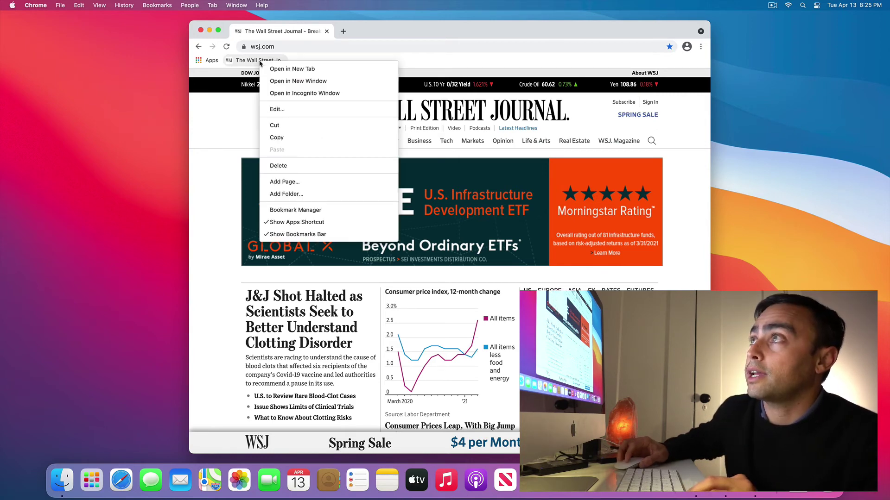
{"action": "left_click", "coordinate": [300, 165]}
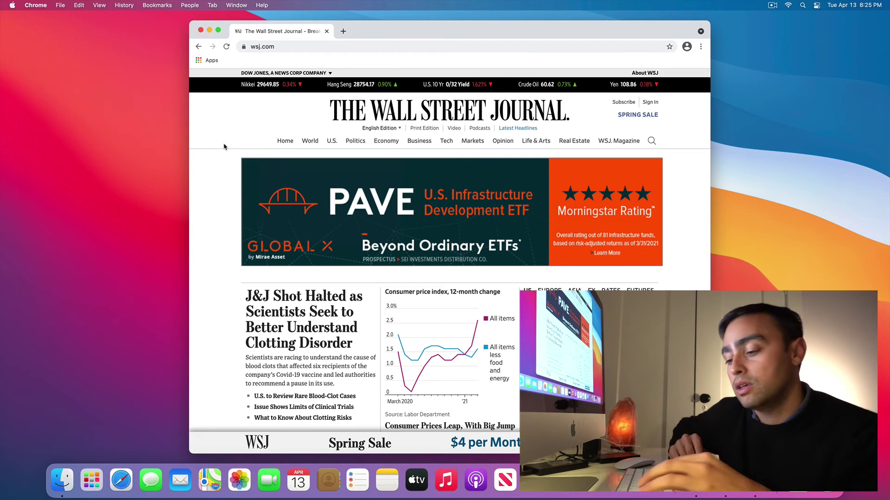
{"action": "left_click", "coordinate": [157, 5]}
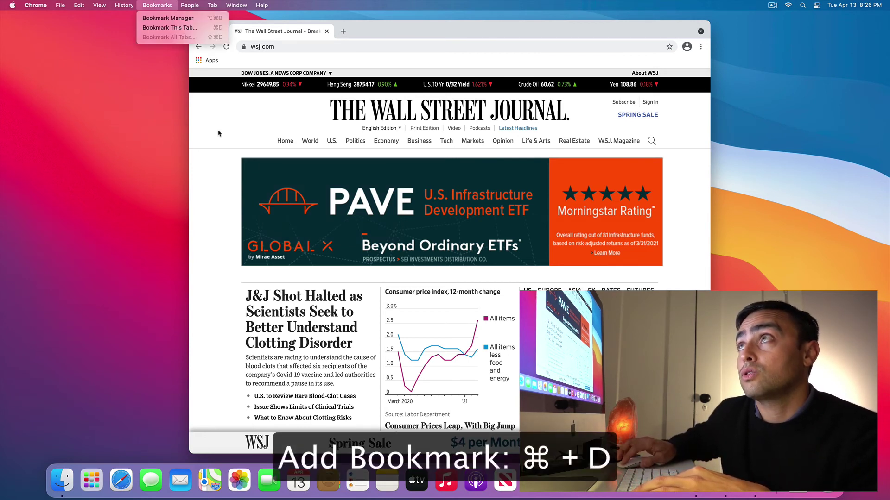
Step: Bookmark the Wall Street Journal page with Cmd+D and dismiss the Bookmark added dialog
{"action": "key", "text": "super+d"}
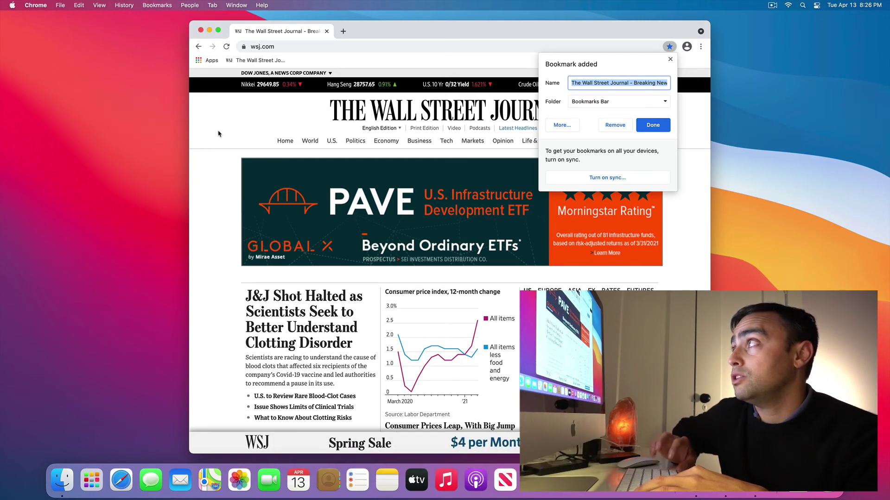
{"action": "key", "text": "Return"}
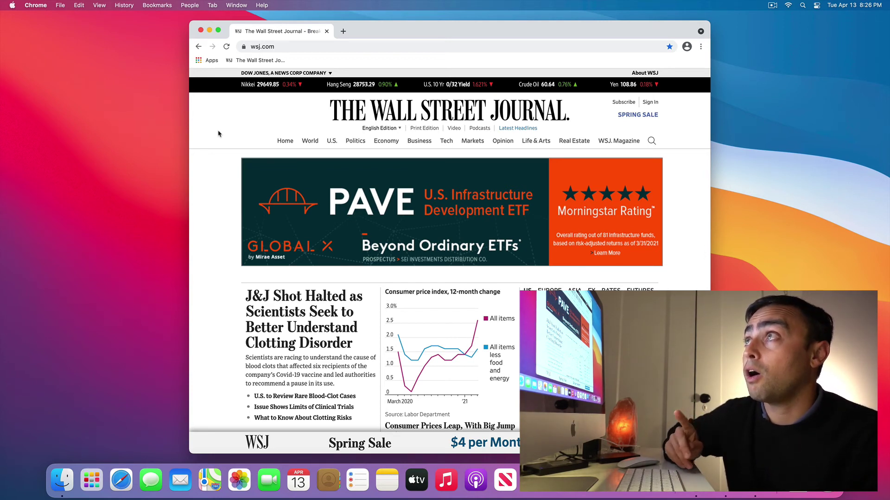
Step: Toggle the bookmarks bar off, on and off again with Cmd+Shift+B, leaving it hidden
{"action": "key", "text": "super+shift+b"}
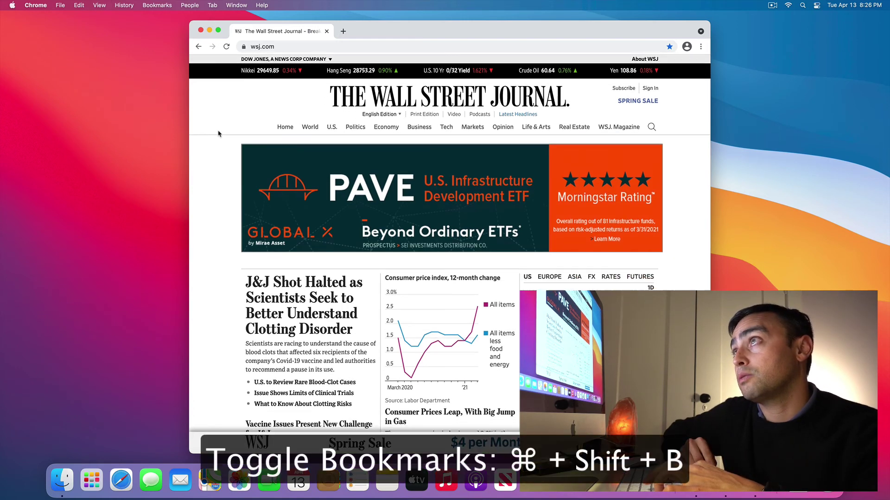
{"action": "key", "text": "super+shift+b"}
{"action": "key", "text": "super+shift+b"}
{"action": "key", "text": "super+shift+b"}
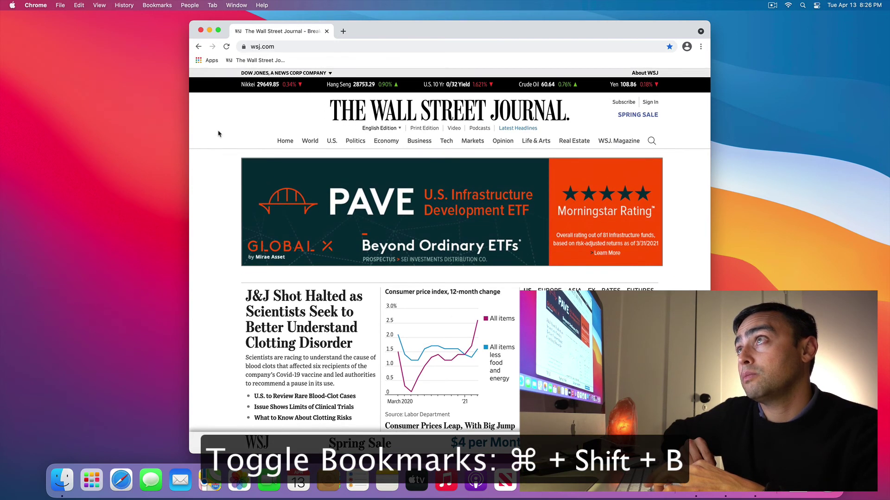
{"action": "key", "text": "super+shift+b"}
{"action": "key", "text": "super+shift+b"}
{"action": "key", "text": "super+shift+b"}
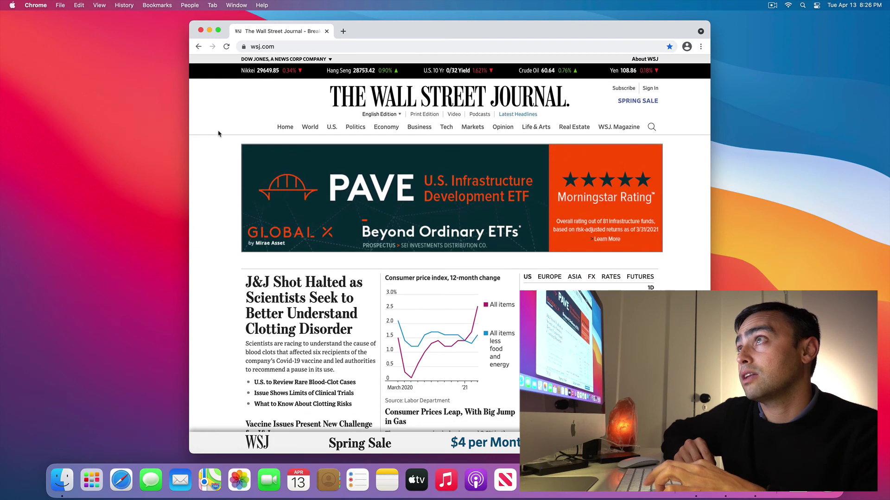